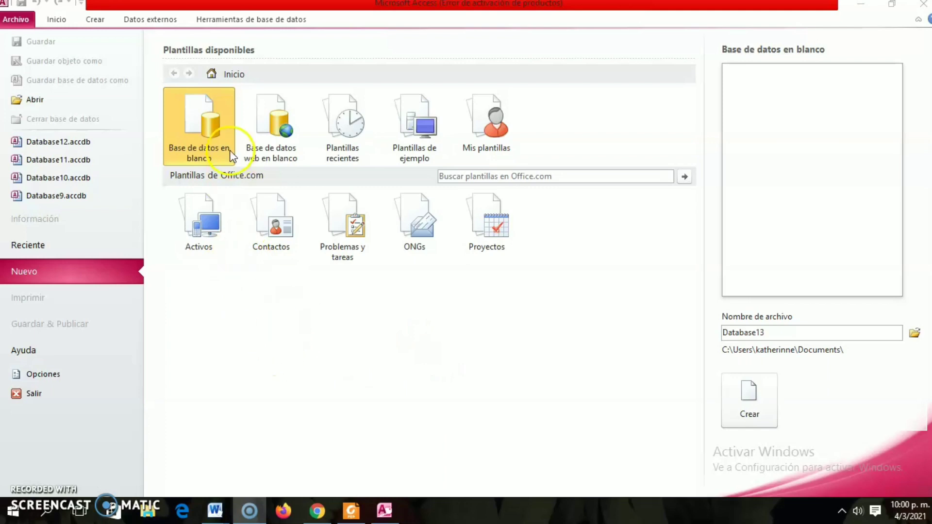
Create a new blank desktop database from the available templates, keeping the suggested file name.
{"action": "left_click", "coordinate": [200, 144]}
{"action": "left_click", "coordinate": [200, 144]}
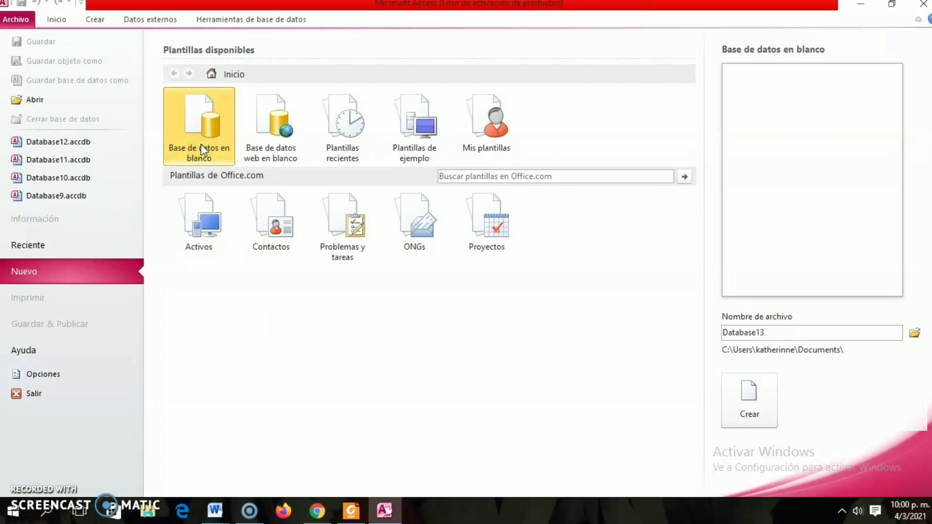
{"action": "double_click", "coordinate": [203, 133]}
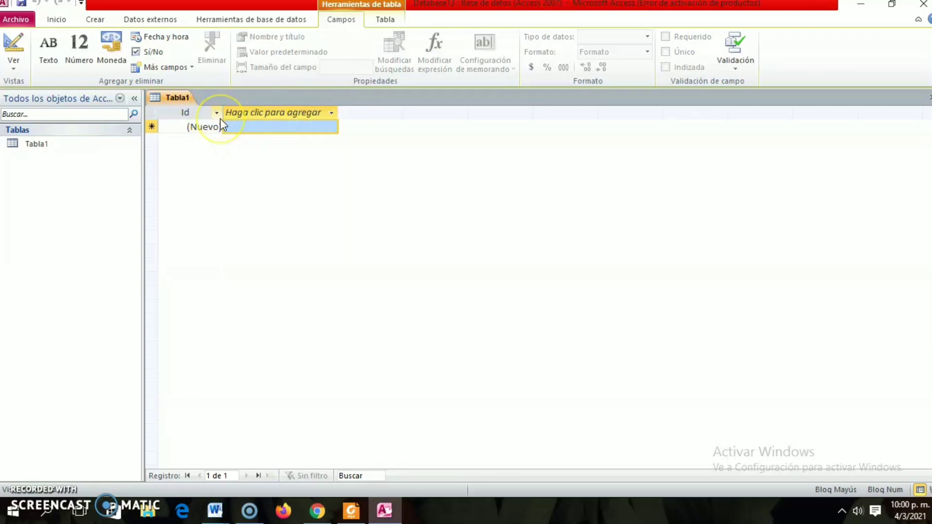
Rename the table's Id field to NIE and set its data type to Número.
{"action": "right_click", "coordinate": [220, 120]}
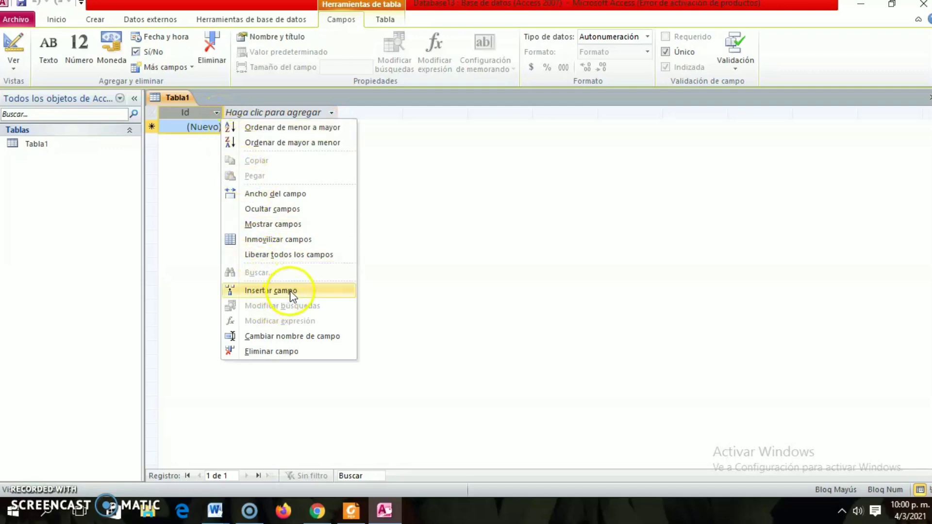
{"action": "left_click", "coordinate": [301, 337]}
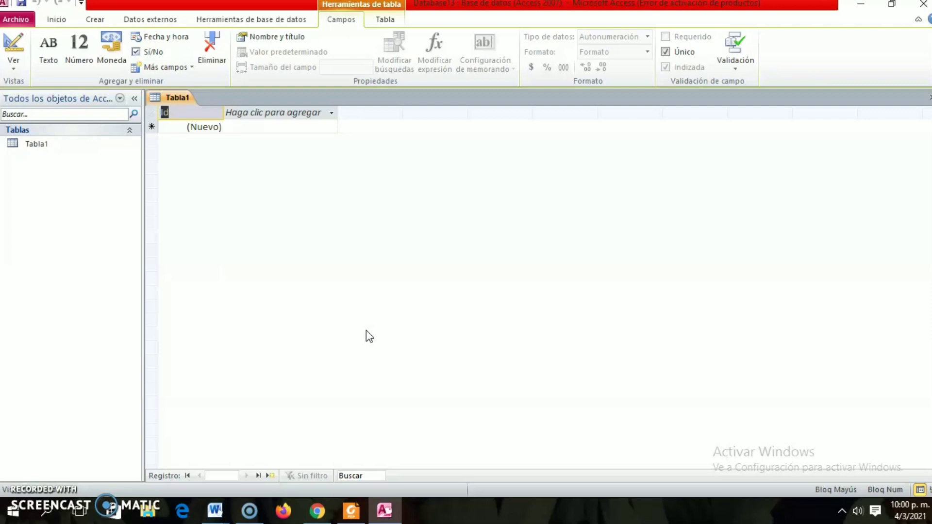
{"action": "type", "text": "NIE"}
{"action": "left_click", "coordinate": [243, 205]}
{"action": "left_click", "coordinate": [209, 127]}
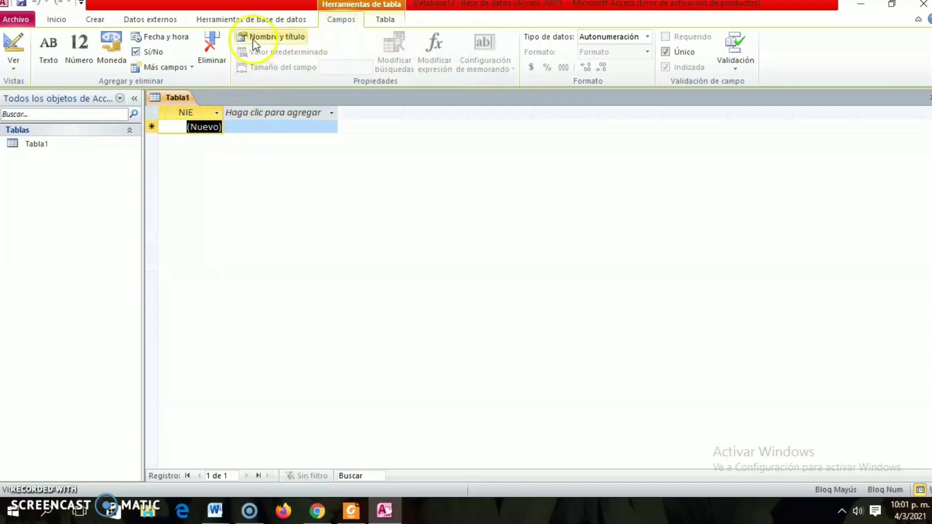
{"action": "left_click", "coordinate": [649, 39]}
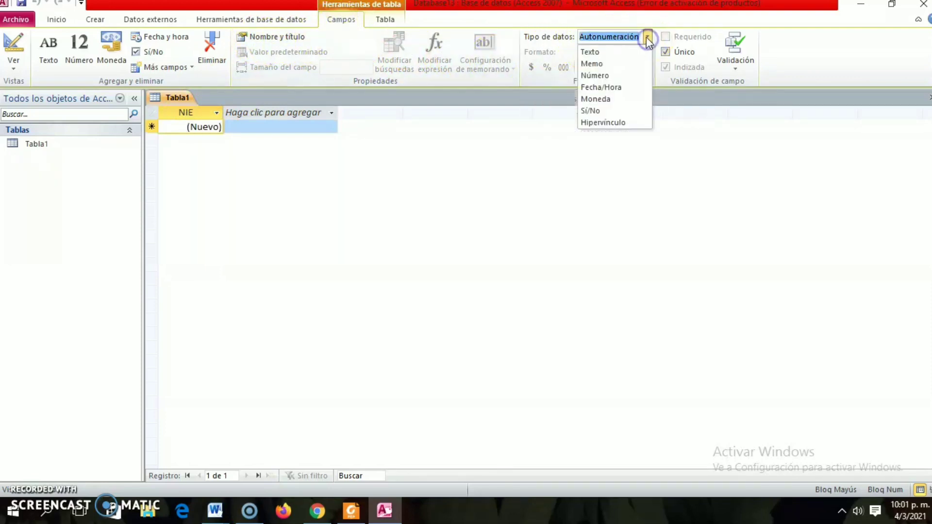
{"action": "left_click", "coordinate": [595, 76]}
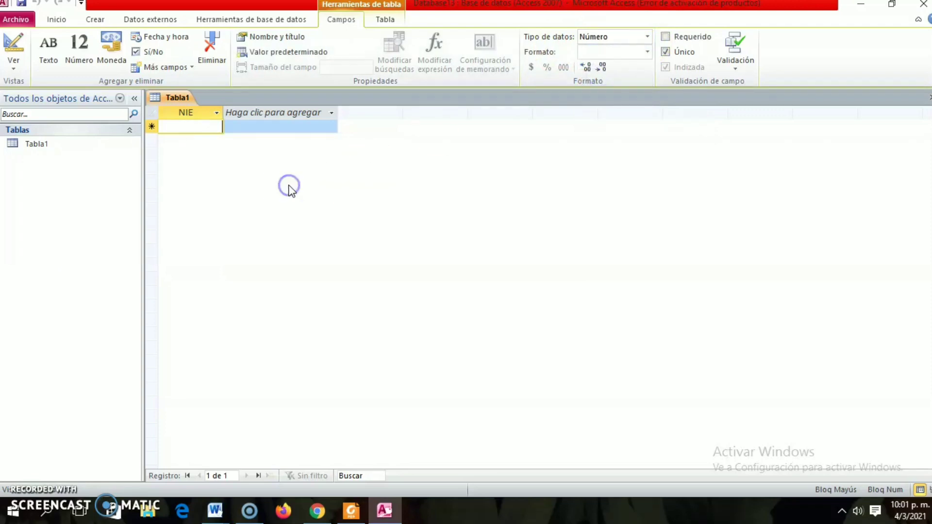
Add a Texto field named NOMBRE after the NIE field.
{"action": "left_click", "coordinate": [328, 116]}
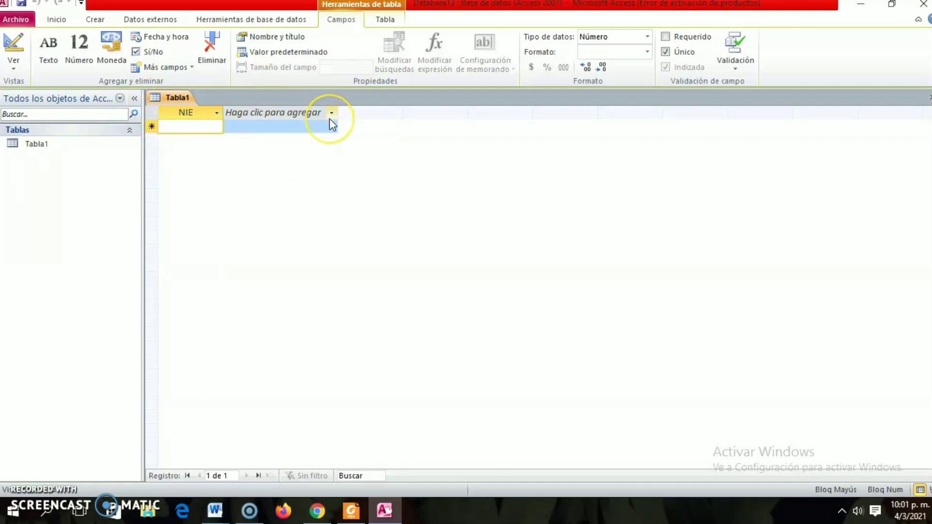
{"action": "left_click", "coordinate": [333, 115]}
{"action": "left_click", "coordinate": [334, 115]}
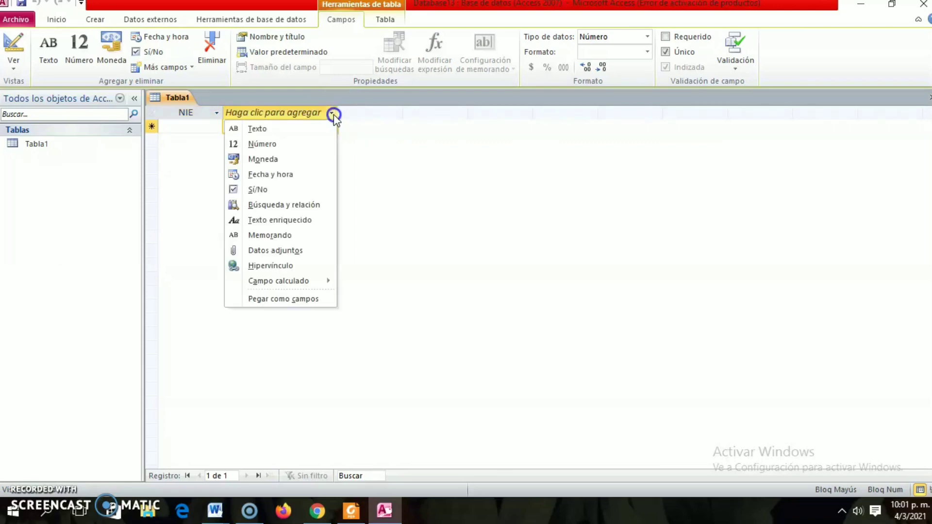
{"action": "left_click", "coordinate": [297, 128]}
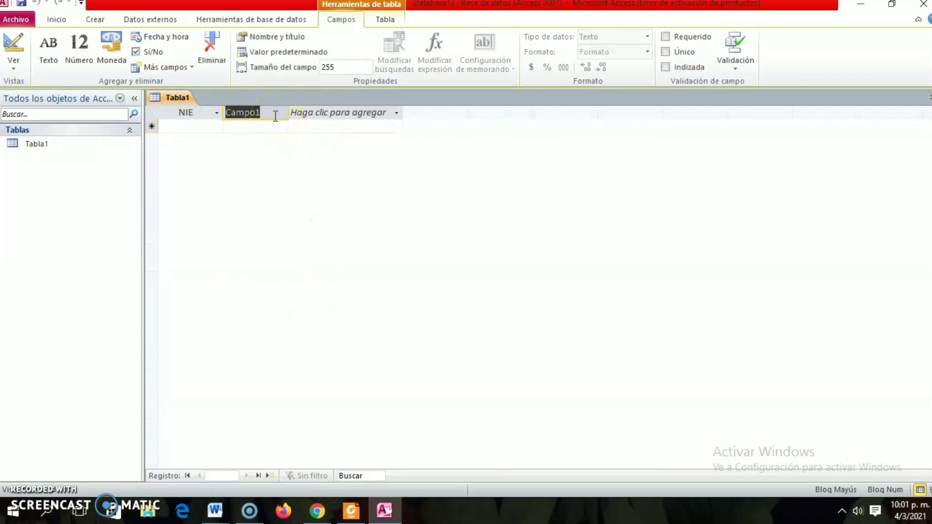
{"action": "type", "text": "NOMBRE"}
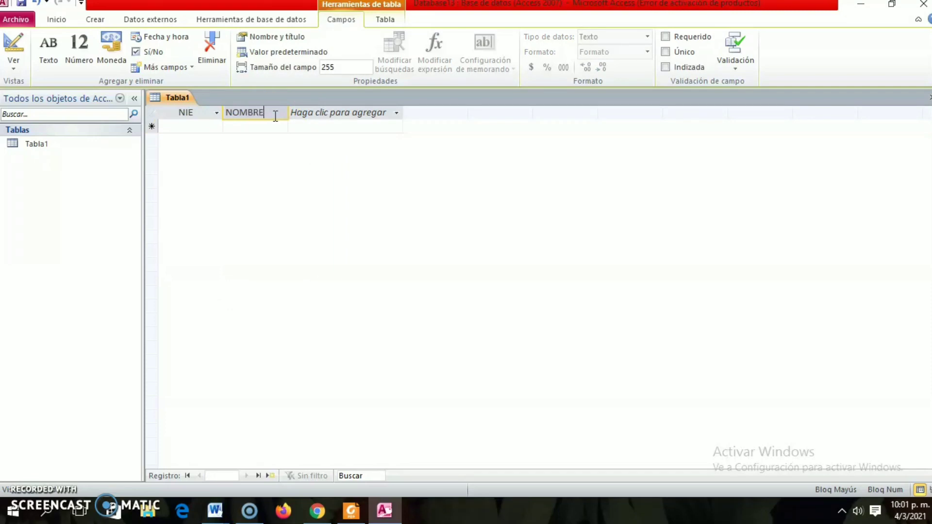
Add a Texto field named APELLIDO after the NOMBRE field.
{"action": "left_click", "coordinate": [326, 118]}
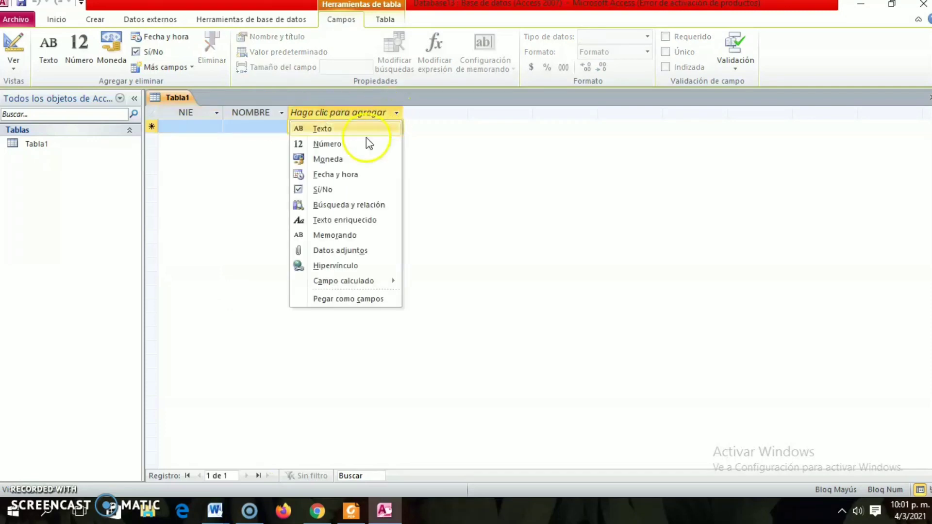
{"action": "left_click", "coordinate": [335, 130]}
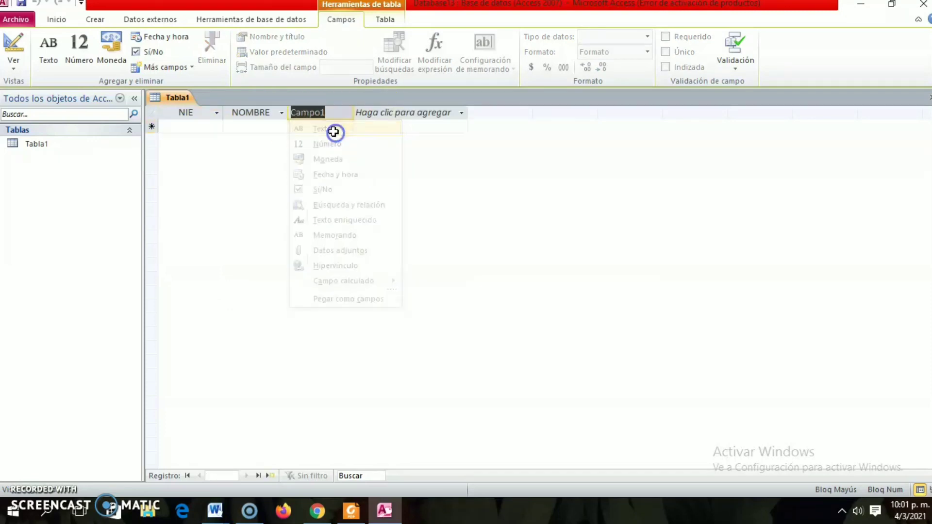
{"action": "type", "text": "AP"}
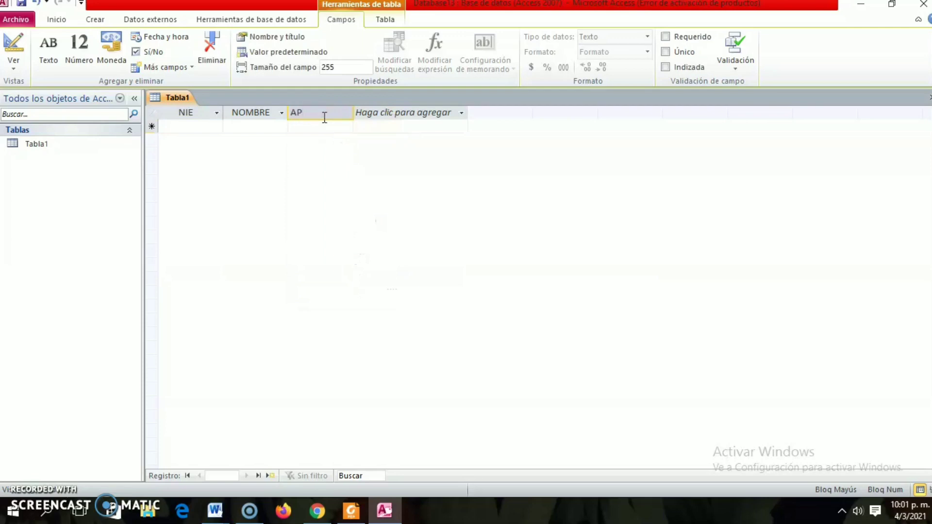
{"action": "type", "text": "ELLIDO"}
Add a Número field named TELEFONO after the APELLIDO field.
{"action": "left_click", "coordinate": [460, 113]}
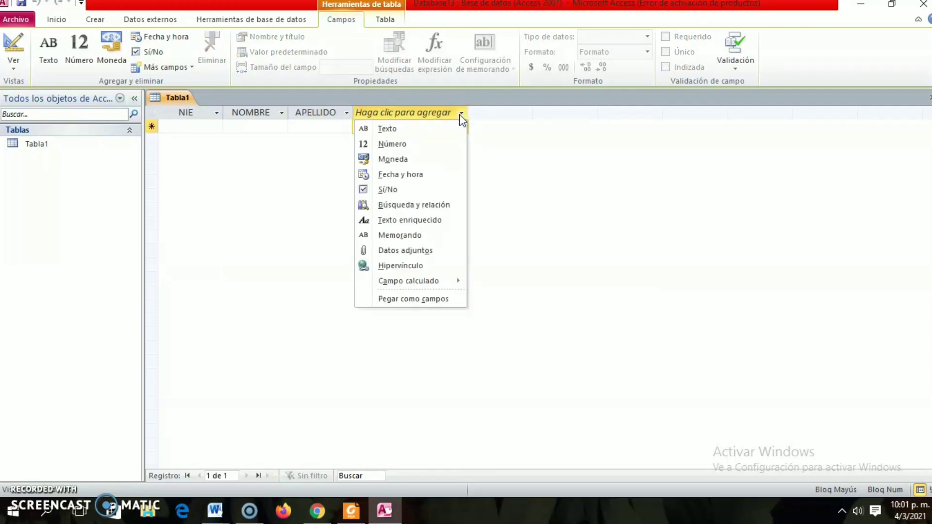
{"action": "left_click", "coordinate": [408, 144]}
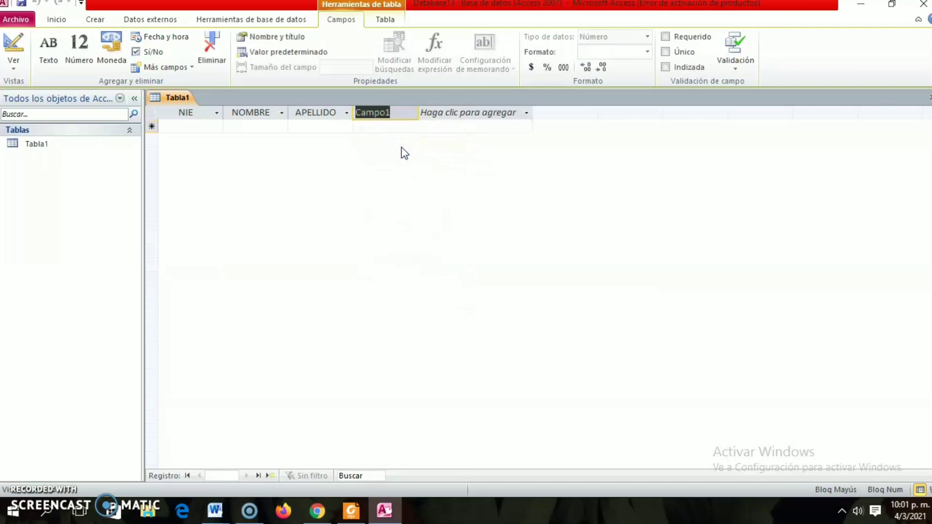
{"action": "type", "text": "TELEFONO"}
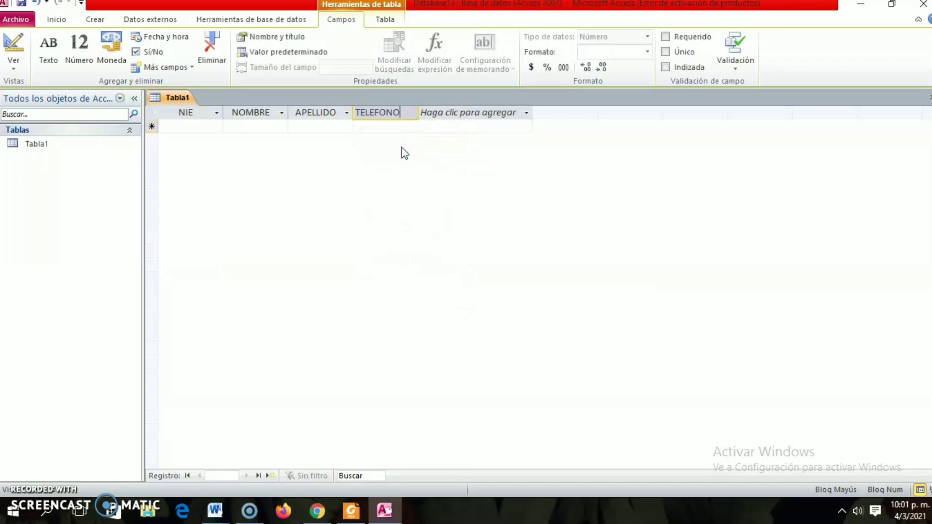
{"action": "left_click", "coordinate": [457, 128]}
Add a Fecha y hora field named FECHA DE NACIMIENTO after the TELEFONO field.
{"action": "left_click", "coordinate": [526, 113]}
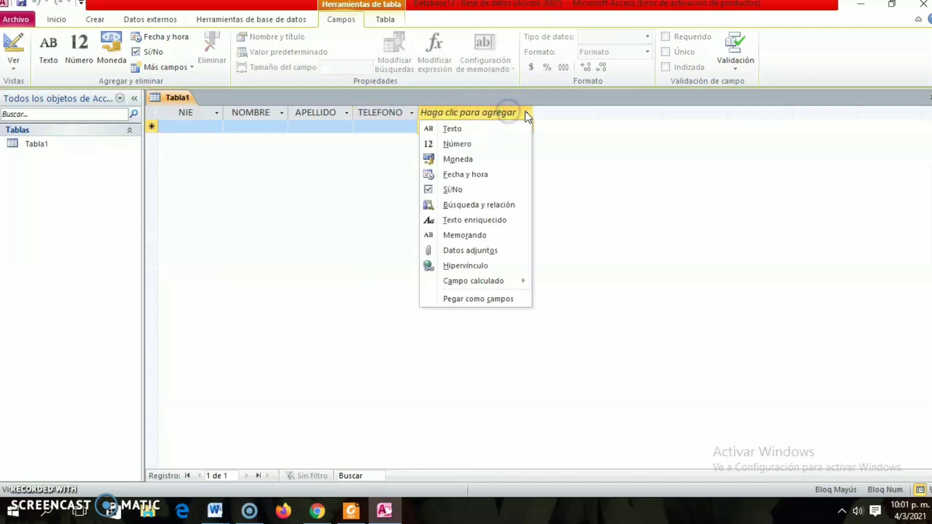
{"action": "left_click", "coordinate": [476, 174]}
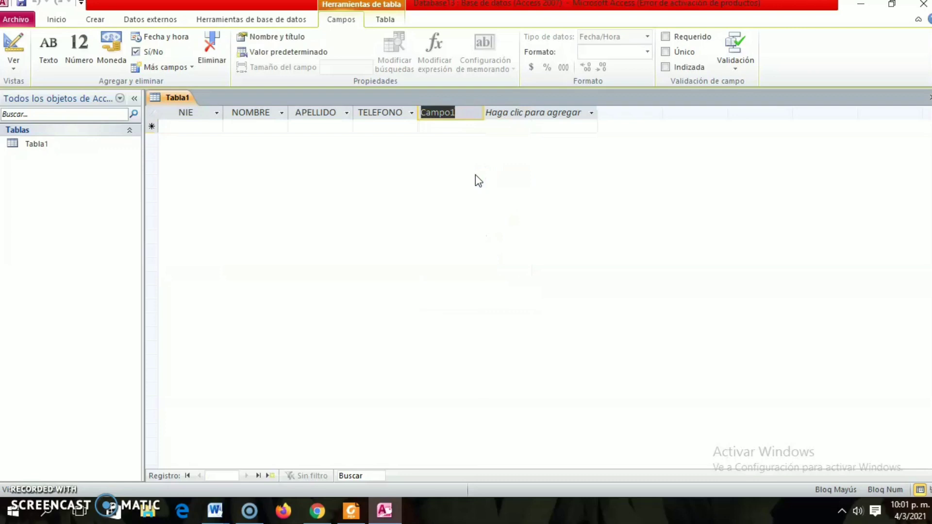
{"action": "type", "text": "FECHA DE"}
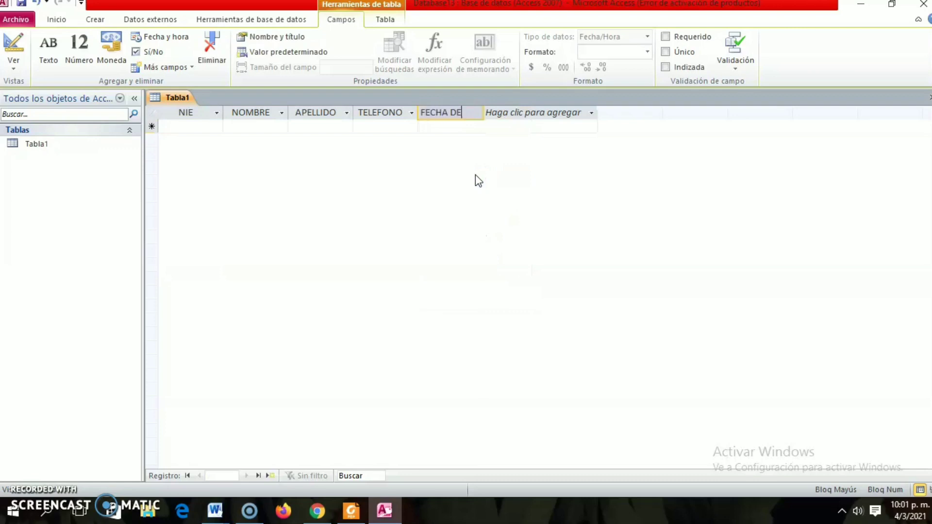
{"action": "type", "text": " NACIMIENTO"}
Add a Sí/No field named TRABAJA after the birth date field.
{"action": "left_click", "coordinate": [591, 114]}
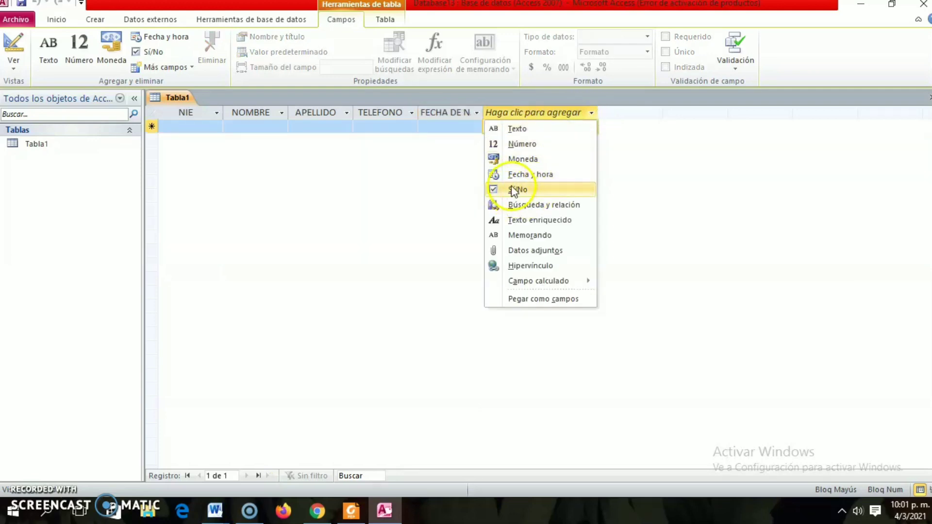
{"action": "left_click", "coordinate": [533, 193]}
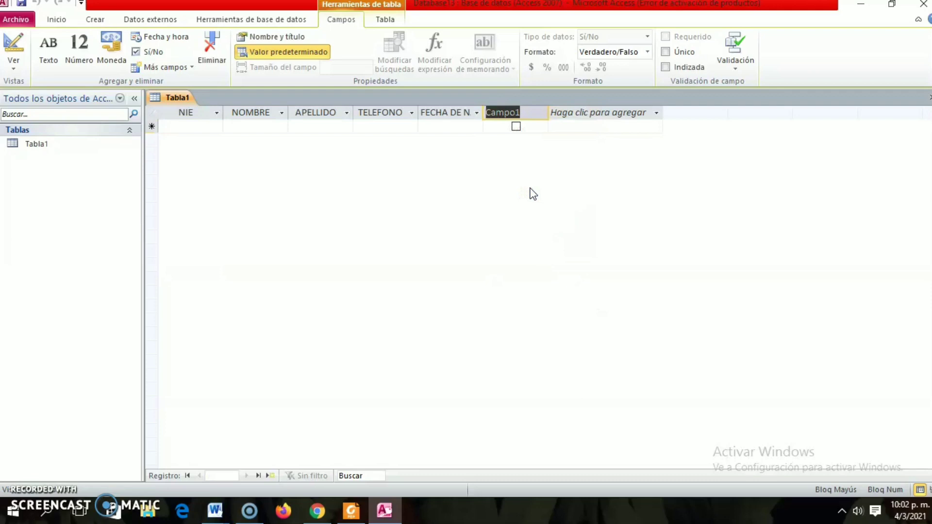
{"action": "type", "text": "TRABAJA"}
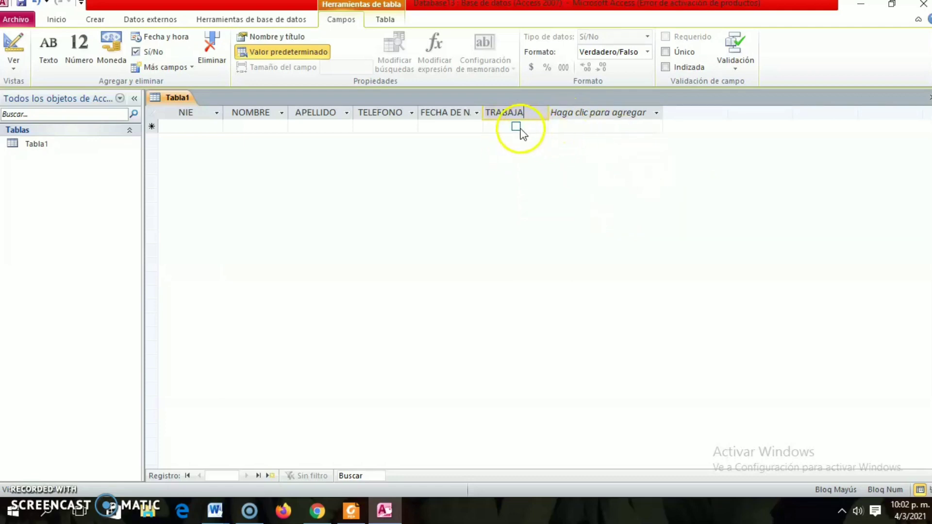
Add a Moneda field named SALARIO after the TRABAJA field.
{"action": "left_click", "coordinate": [583, 116]}
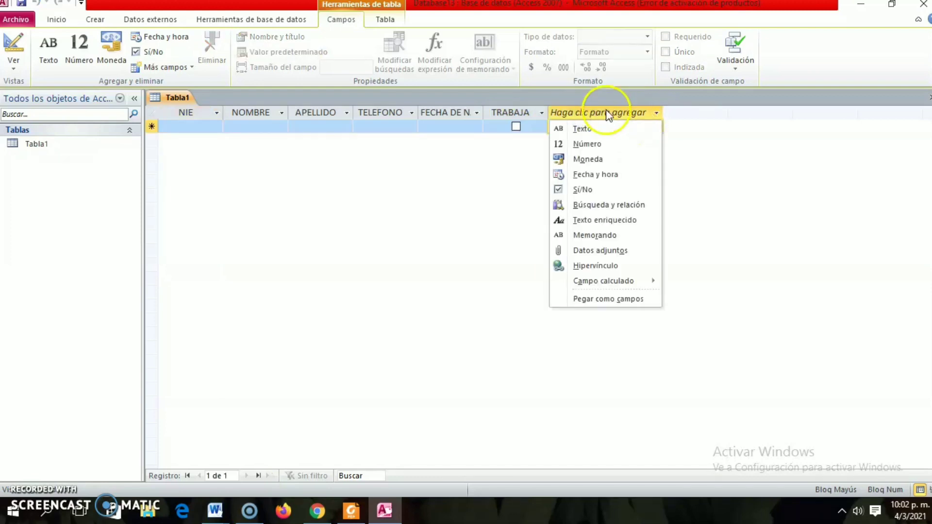
{"action": "left_click", "coordinate": [596, 160]}
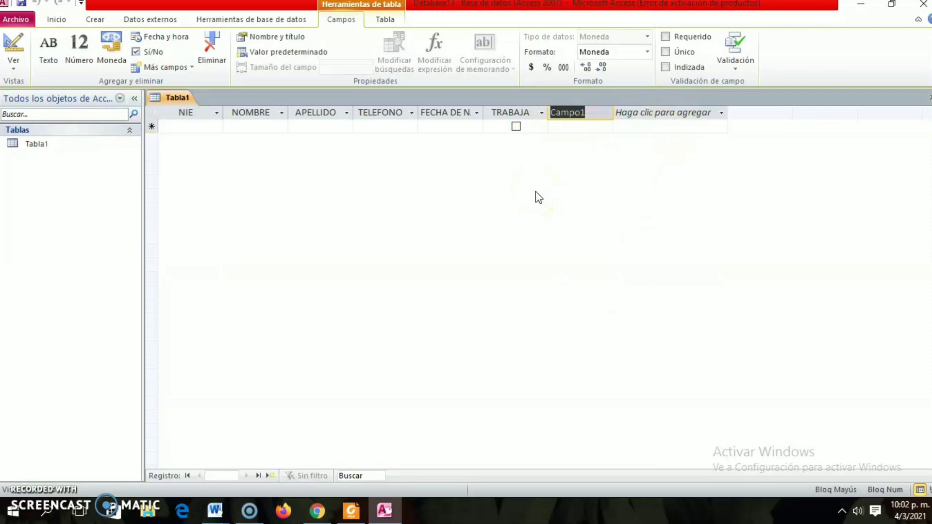
{"action": "type", "text": "SALARIO"}
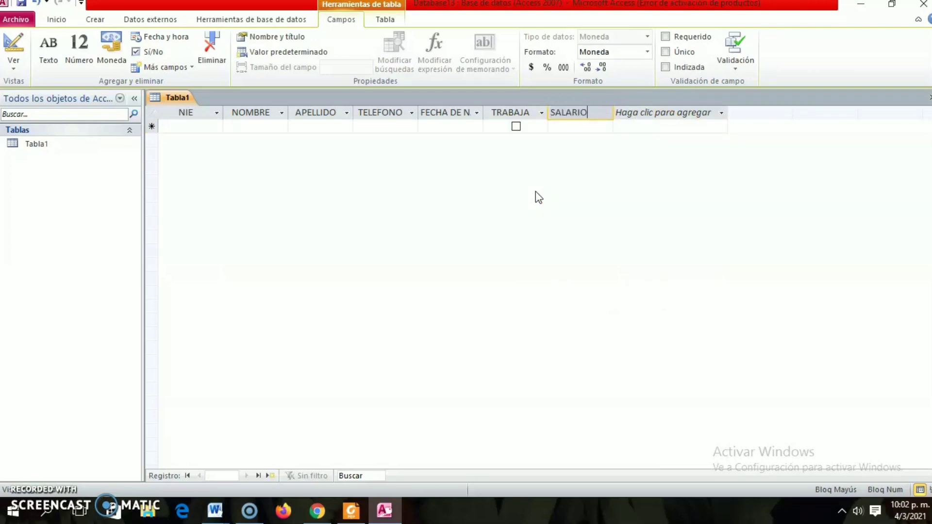
{"action": "left_click", "coordinate": [620, 160]}
Add a Número field named CUANTOS HERMANOS TIENE after the SALARIO field.
{"action": "left_click", "coordinate": [710, 113]}
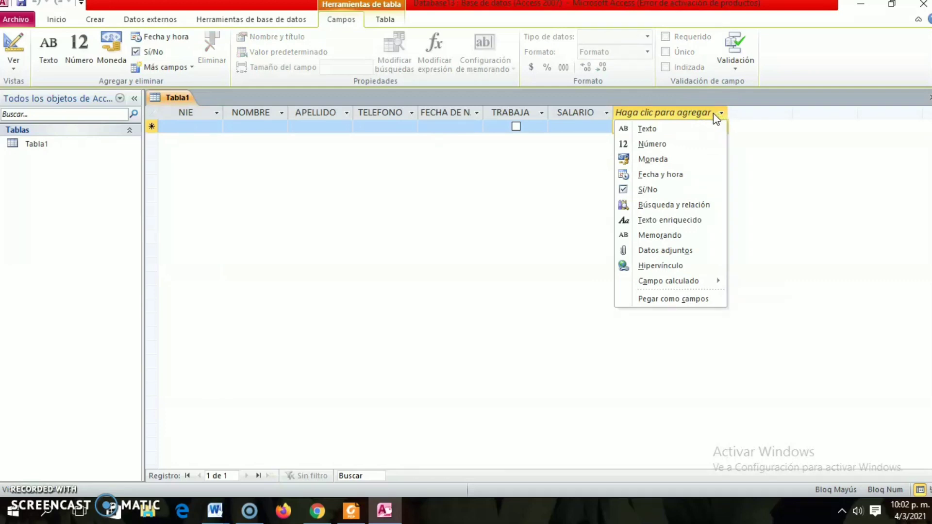
{"action": "left_click", "coordinate": [672, 144]}
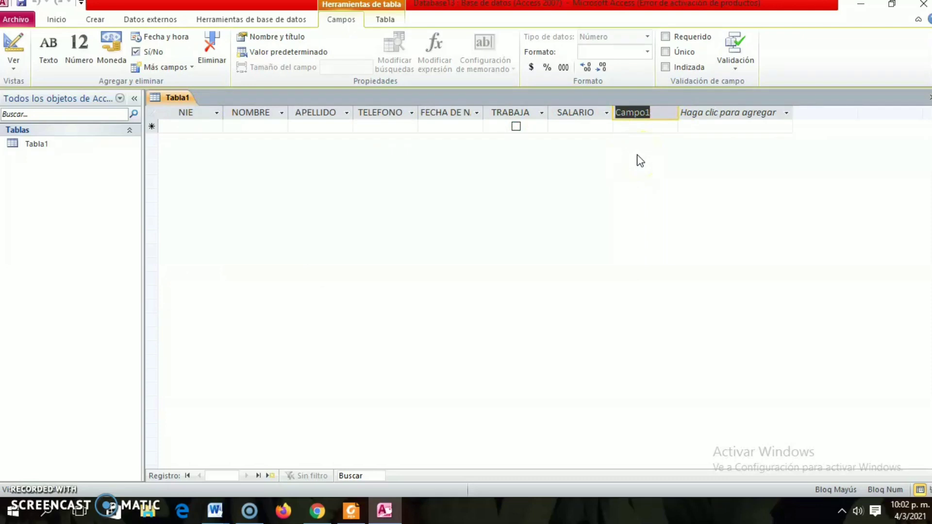
{"action": "type", "text": "CUANTOS"}
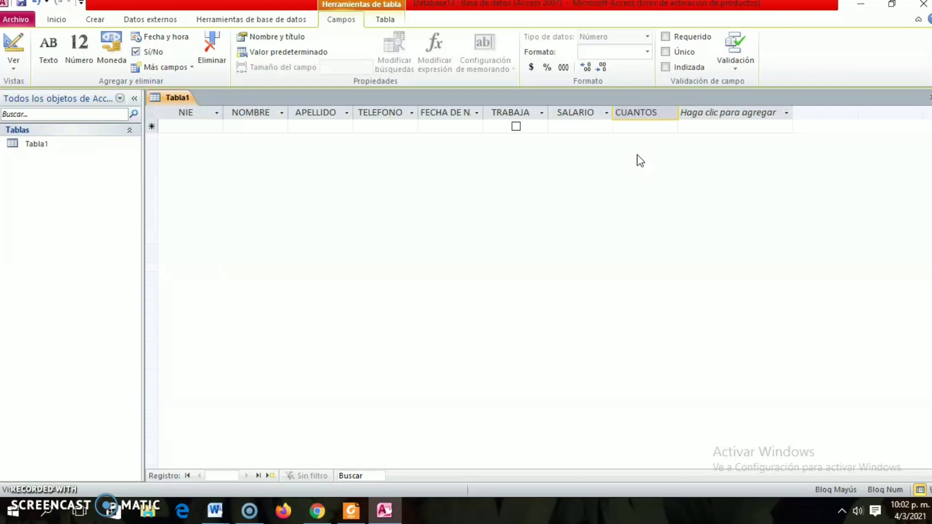
{"action": "type", "text": " HERMANOS"}
{"action": "type", "text": " TIENE"}
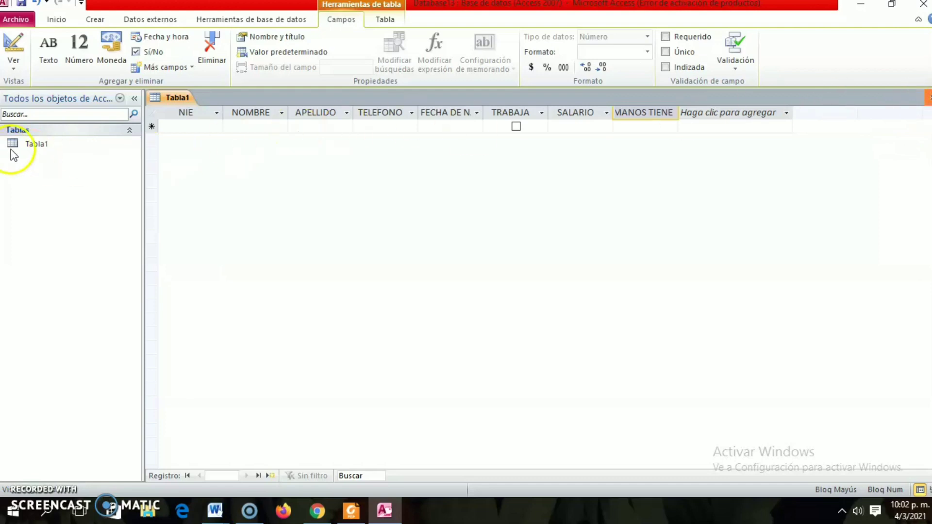
Close the table and save its design changes under the name TABLA PRUEBA.
{"action": "key", "text": "ctrl+w"}
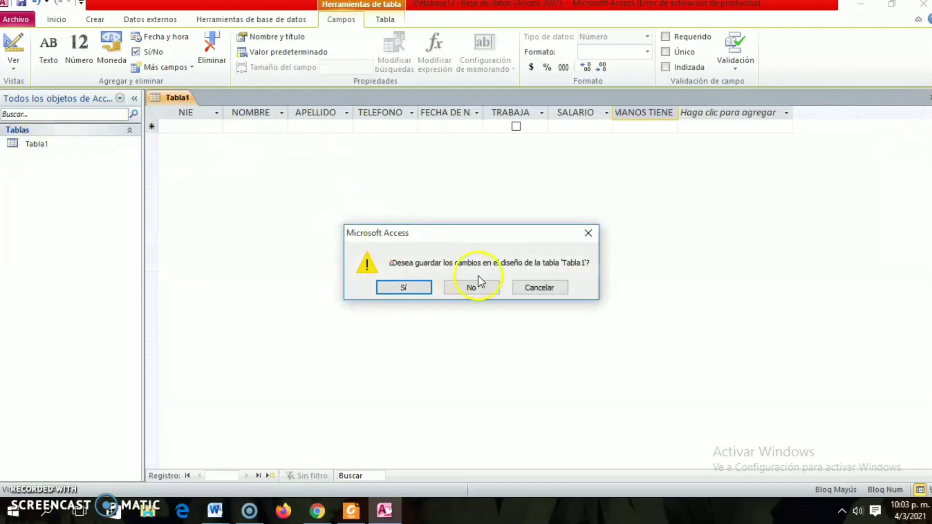
{"action": "left_click", "coordinate": [393, 286]}
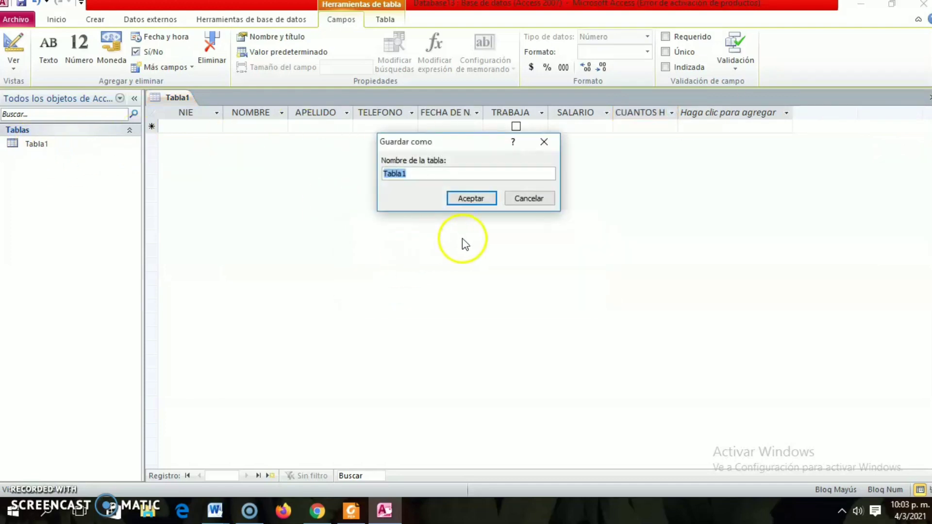
{"action": "type", "text": "TABLA 1"}
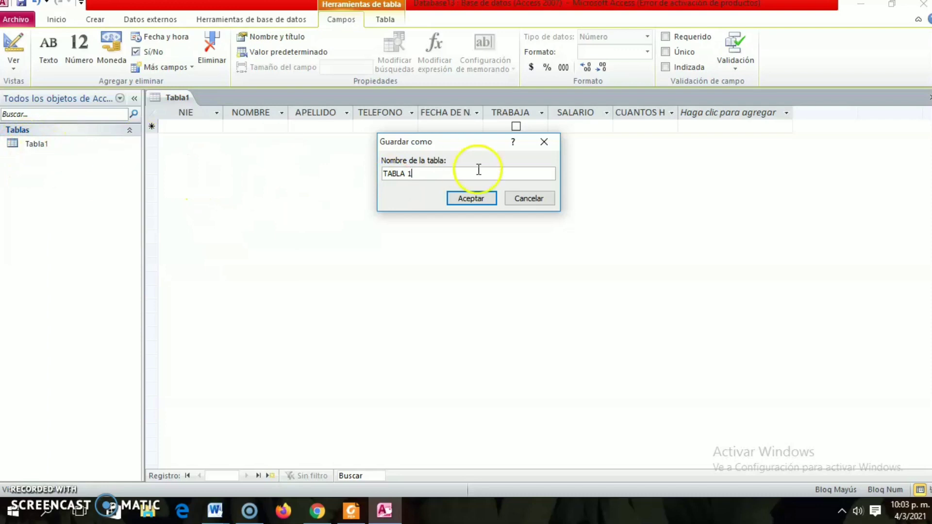
{"action": "key", "text": "BackSpace"}
{"action": "type", "text": "PRUEBA"}
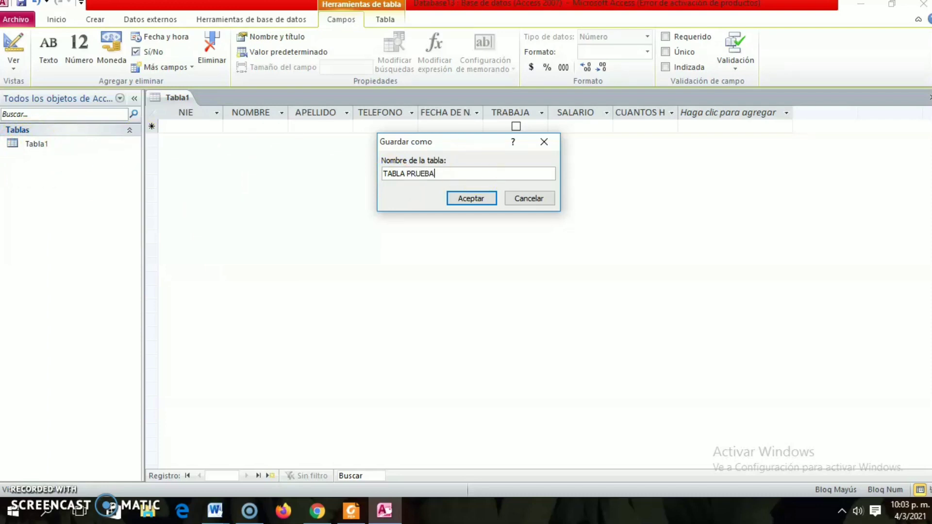
{"action": "left_click", "coordinate": [471, 199]}
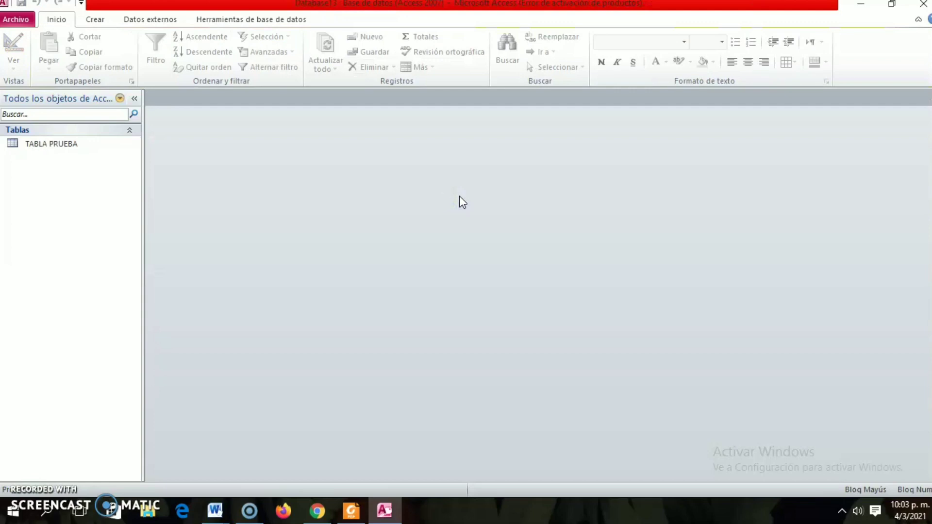
Open TABLA PRUEBA and widen the CUANTOS HERMANOS TIENE and FECHA DE NACIMIENTO columns to fit their full headings.
{"action": "double_click", "coordinate": [49, 145]}
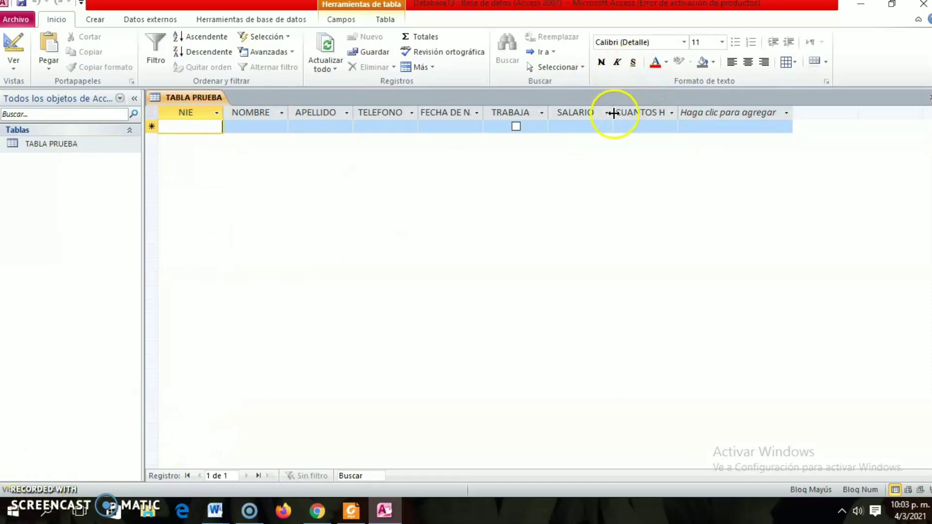
{"action": "left_click_drag", "start_coordinate": [679, 112], "coordinate": [773, 114]}
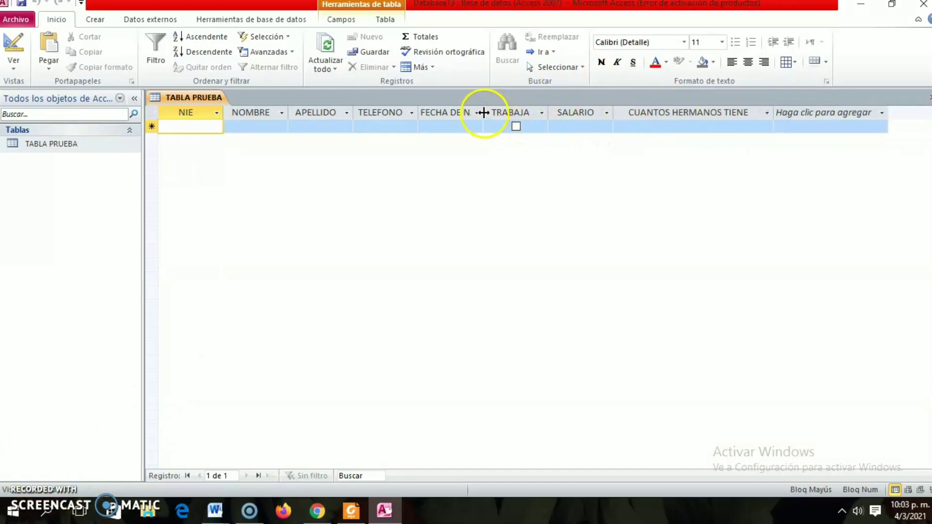
{"action": "left_click_drag", "start_coordinate": [483, 112], "coordinate": [567, 112]}
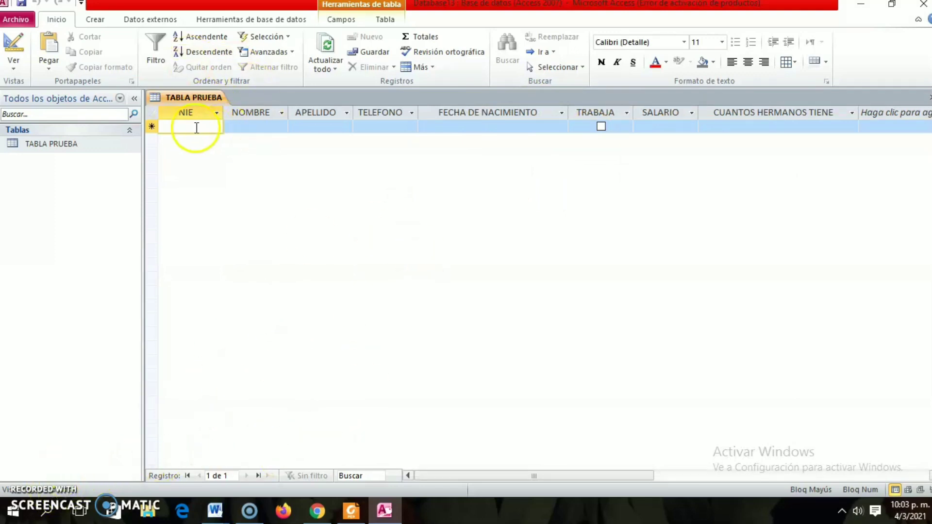
Make the NIE field of TABLA PRUEBA required.
{"action": "left_click", "coordinate": [257, 127]}
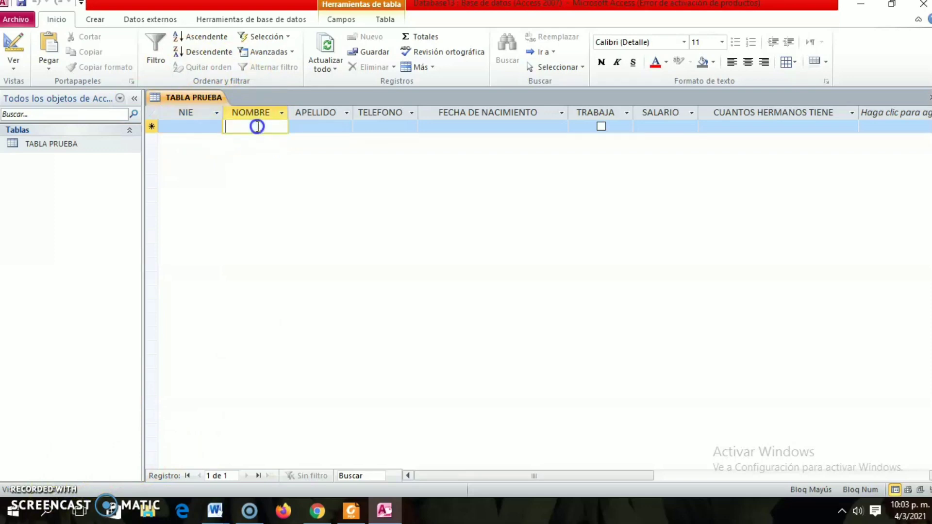
{"action": "left_click", "coordinate": [194, 110]}
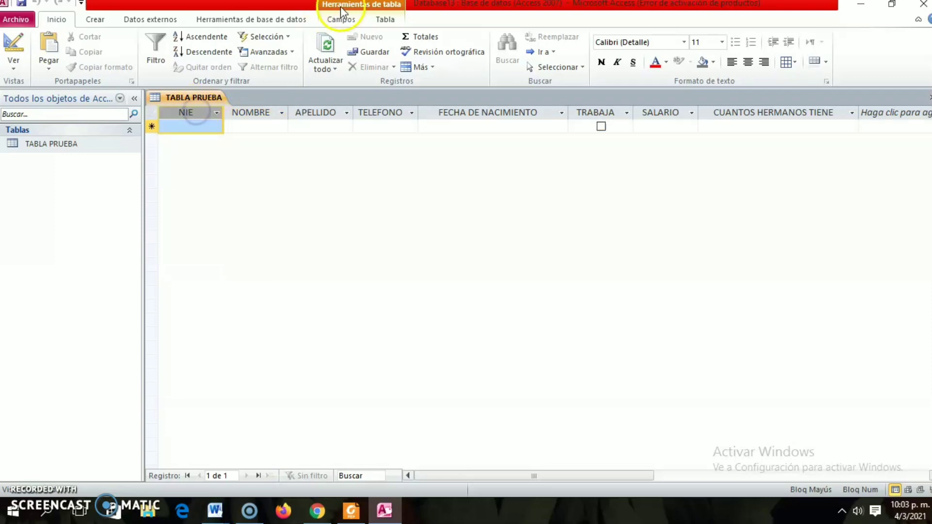
{"action": "left_click", "coordinate": [341, 19]}
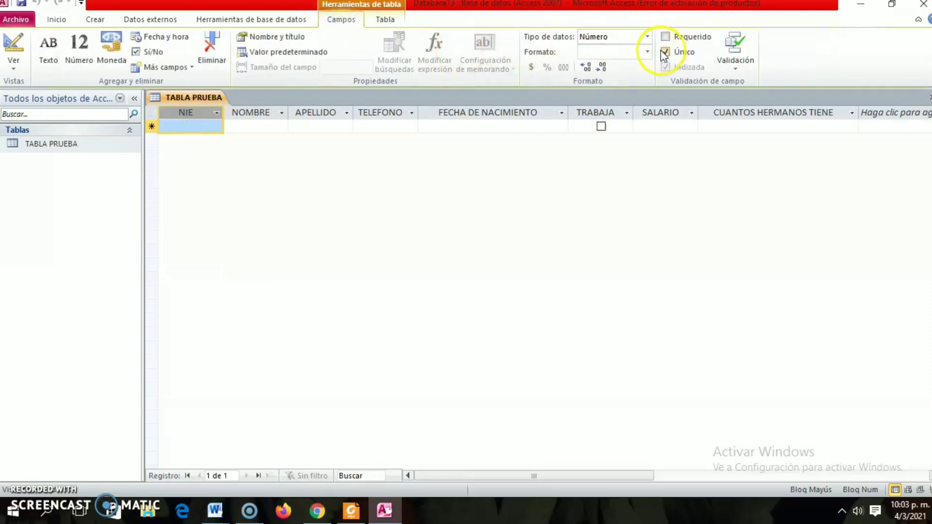
{"action": "left_click", "coordinate": [666, 37]}
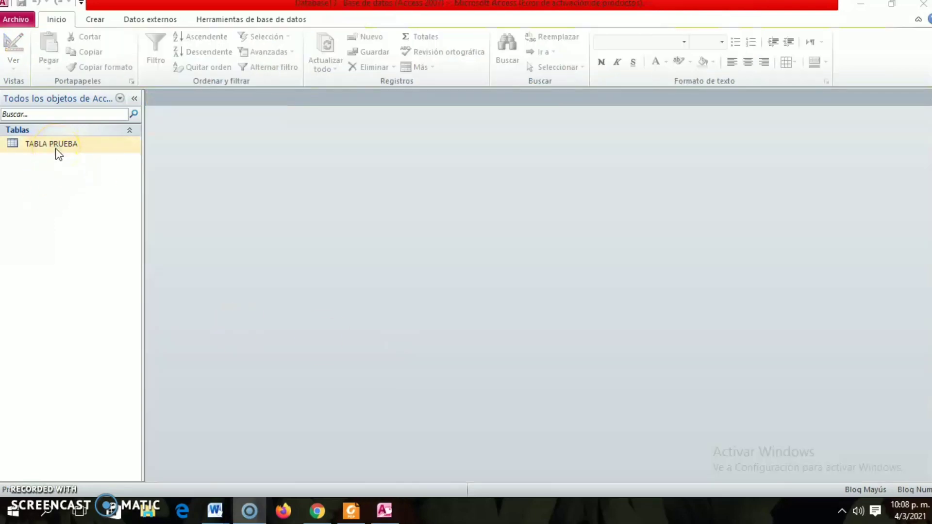
Start the form wizard on TABLA PRUEBA and include all of its available fields in the form.
{"action": "left_click", "coordinate": [98, 18]}
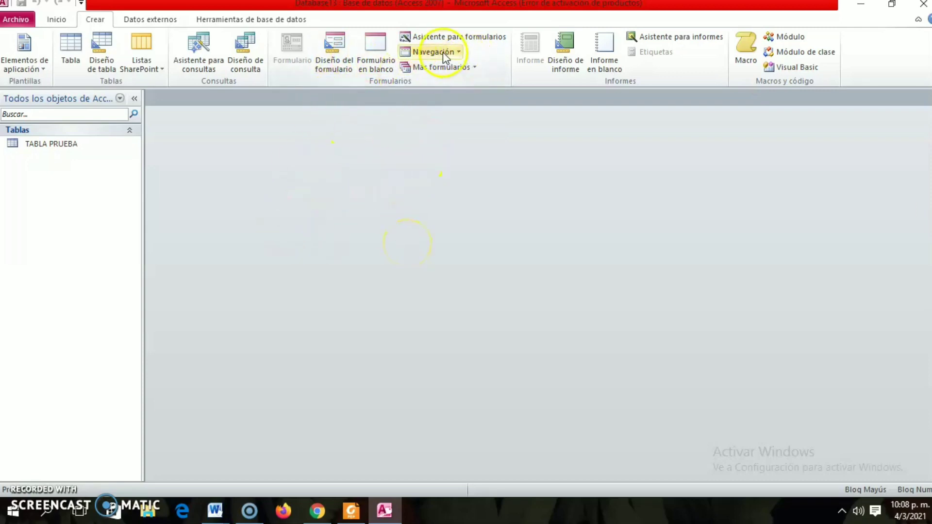
{"action": "left_click", "coordinate": [478, 38]}
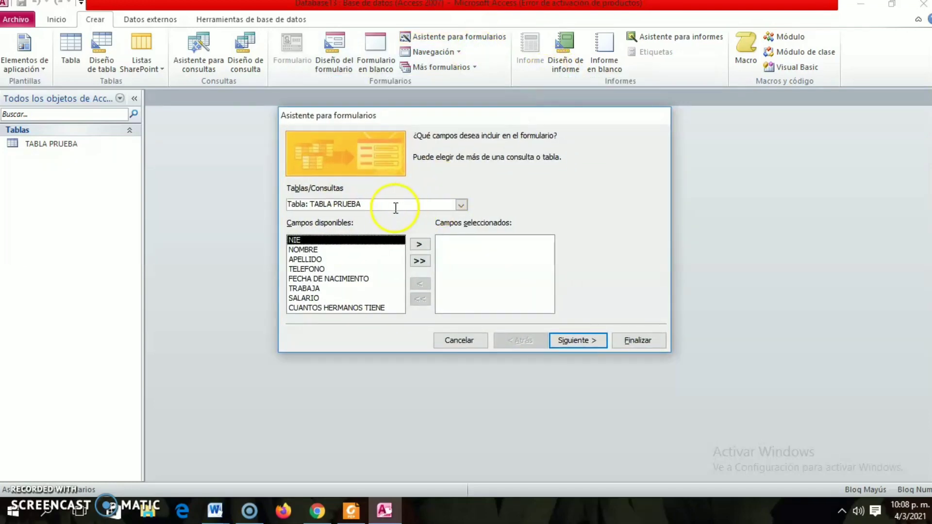
{"action": "left_click", "coordinate": [461, 206]}
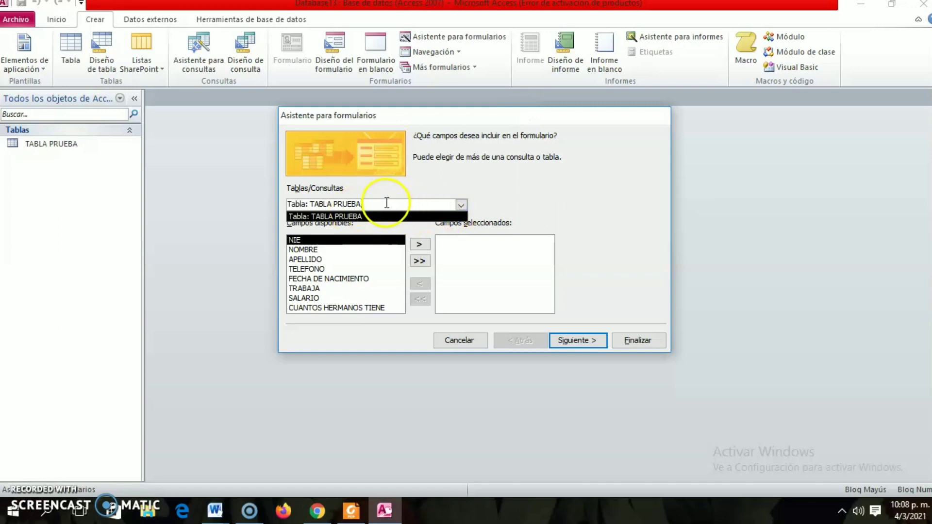
{"action": "left_click", "coordinate": [462, 204]}
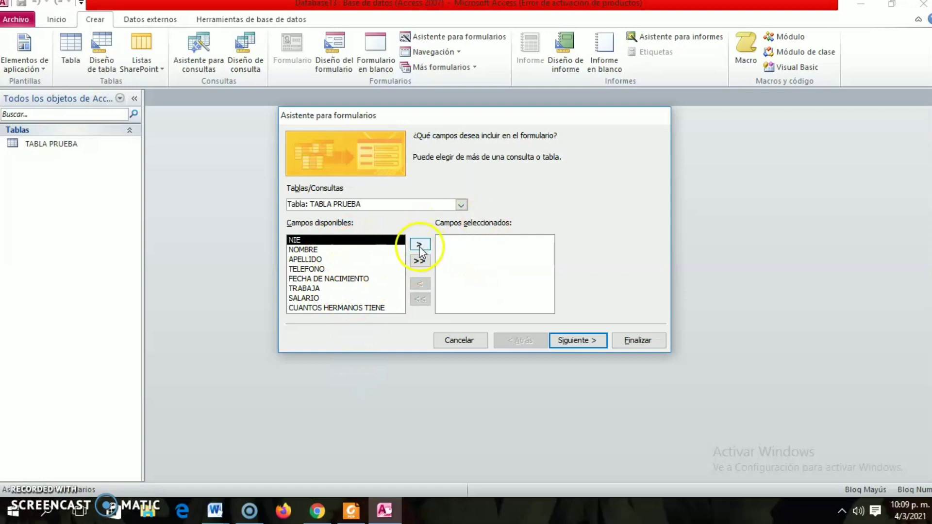
{"action": "left_click", "coordinate": [421, 262]}
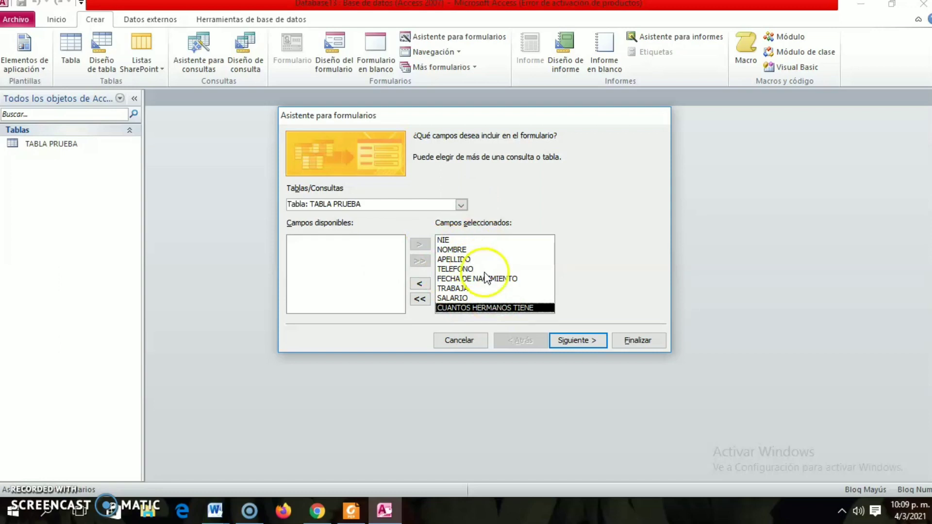
Choose the En columnas layout and finish the form with the title TABLA PRUEBA, opened for viewing or entering information.
{"action": "left_click", "coordinate": [593, 342]}
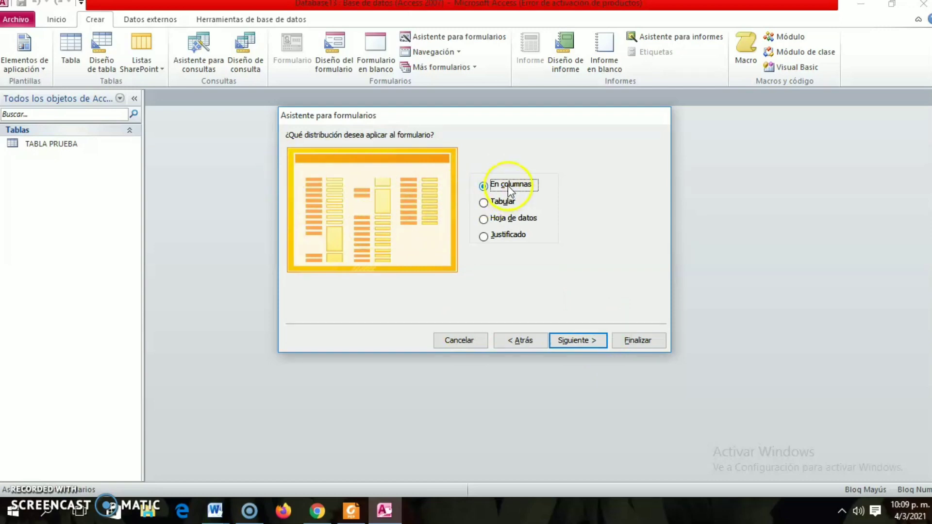
{"action": "left_click", "coordinate": [484, 204]}
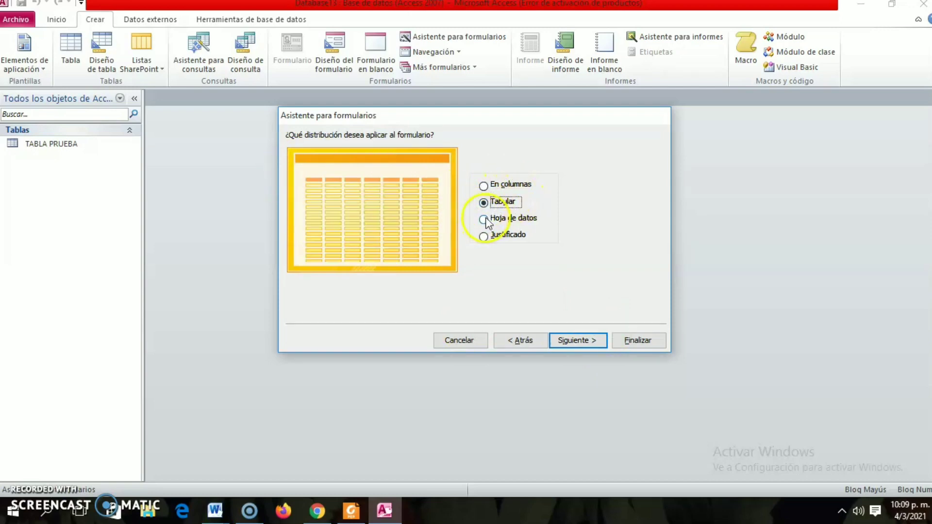
{"action": "left_click", "coordinate": [484, 220]}
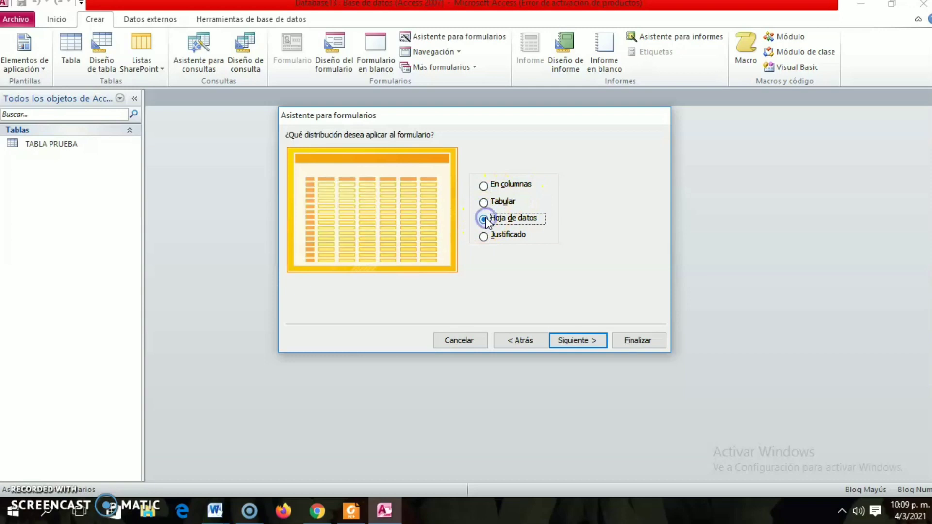
{"action": "left_click", "coordinate": [484, 186]}
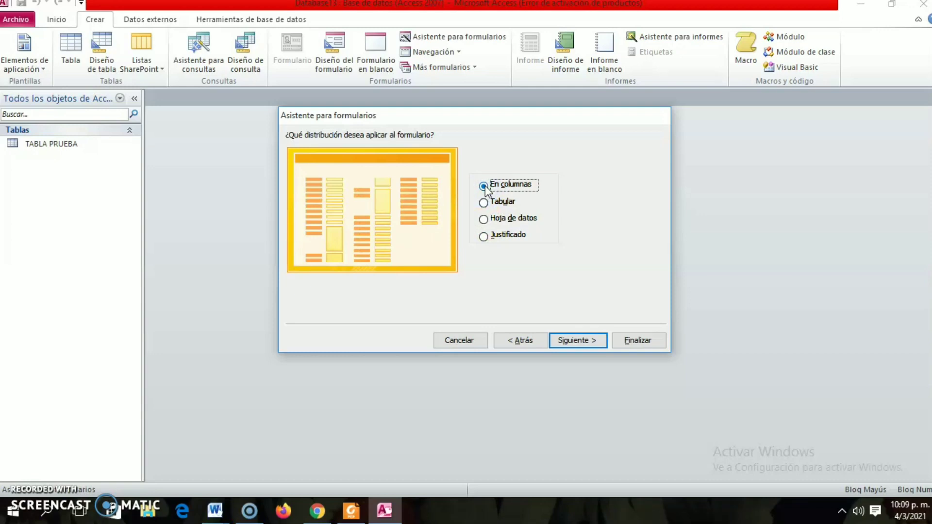
{"action": "left_click", "coordinate": [580, 344]}
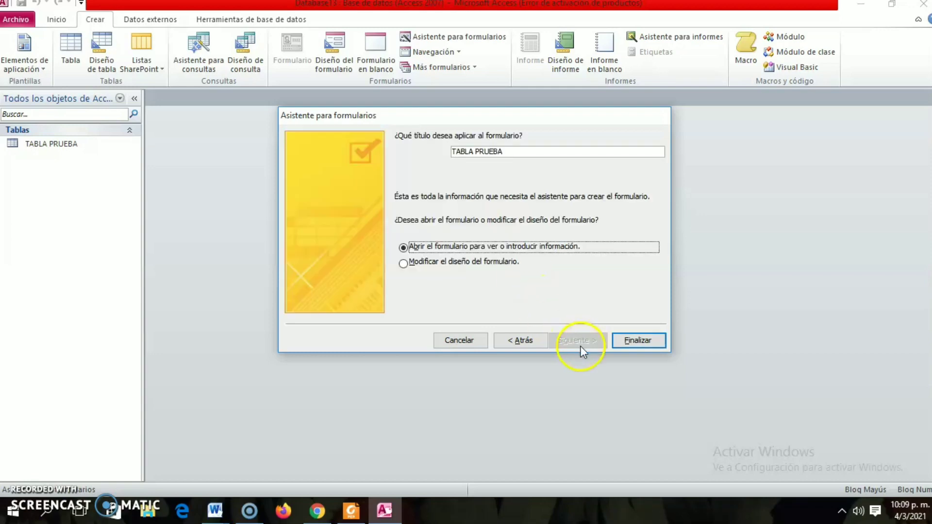
{"action": "left_click", "coordinate": [626, 333]}
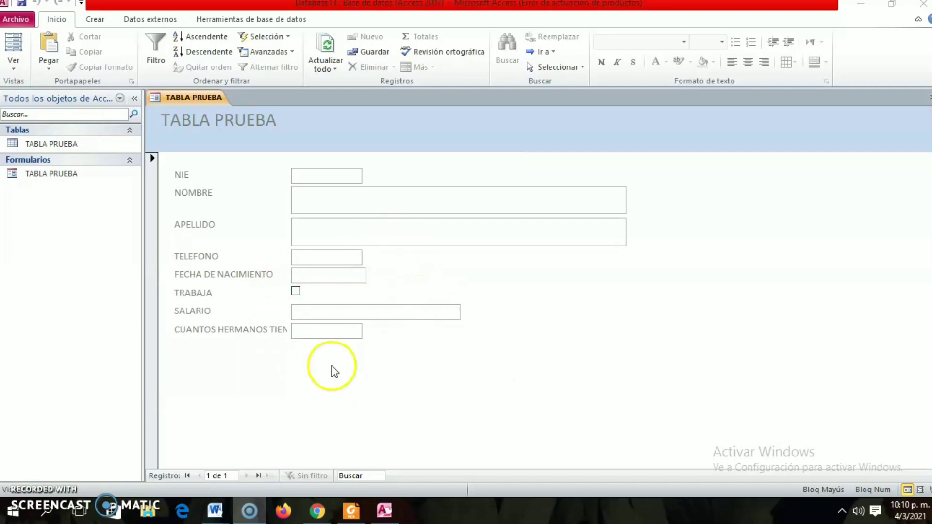
Switch the TABLA PRUEBA form to Vista Diseño.
{"action": "left_click", "coordinate": [15, 64]}
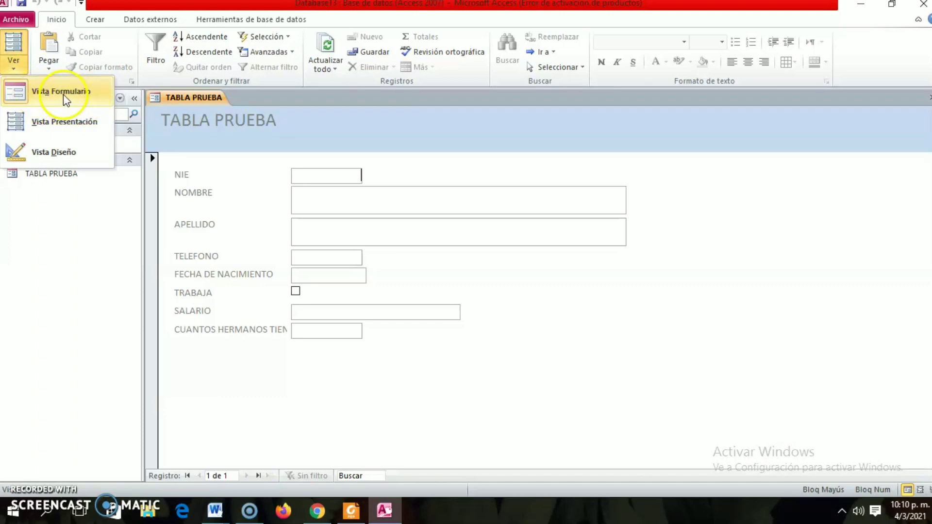
{"action": "left_click", "coordinate": [61, 153]}
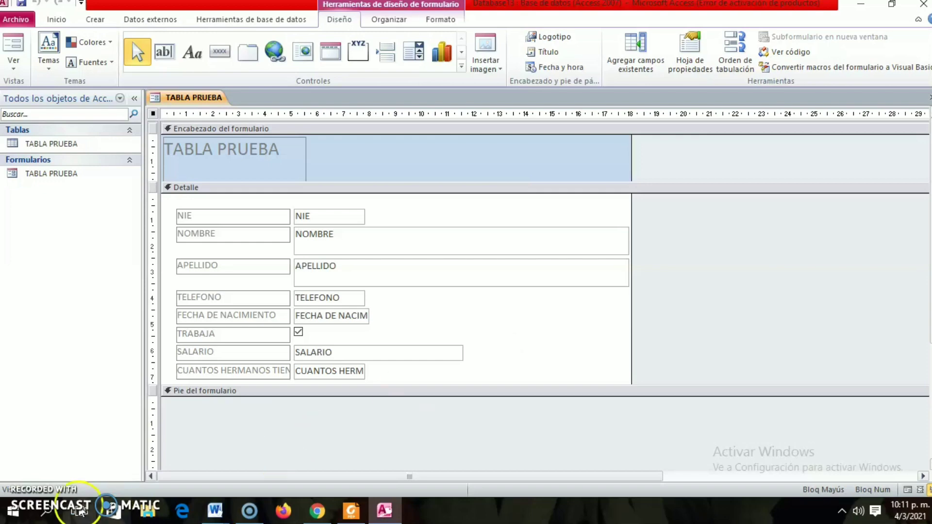
{"action": "left_click", "coordinate": [316, 407]}
{"action": "left_click", "coordinate": [404, 355]}
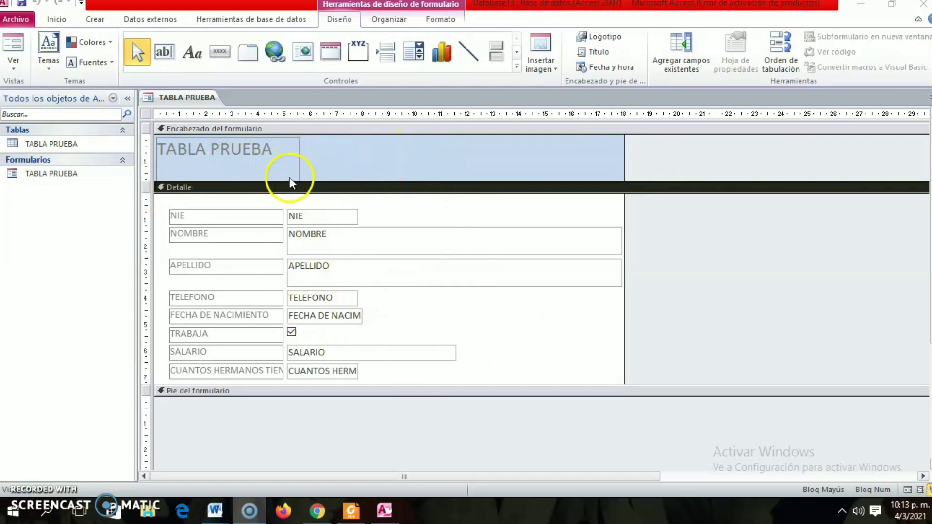
Widen the title label in the form header to about the 10 mark on the ruler and set its font size to 48.
{"action": "left_click", "coordinate": [290, 144]}
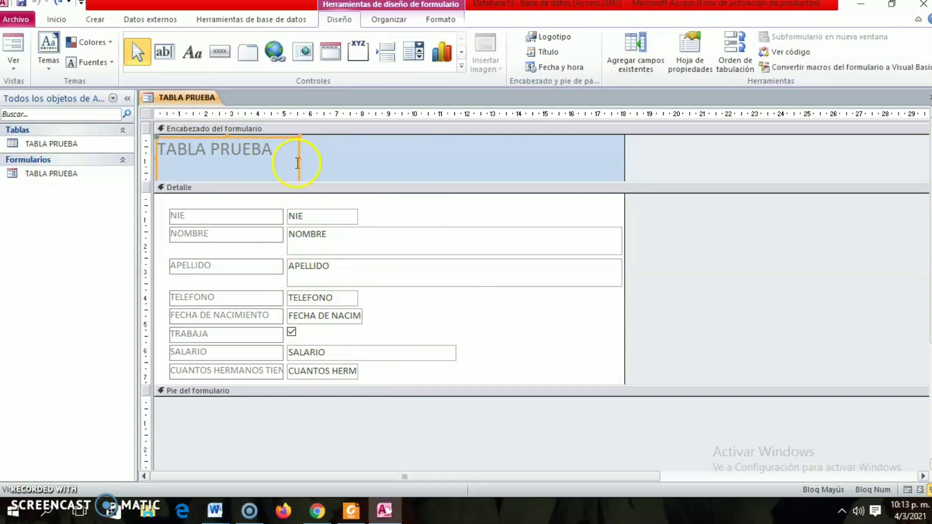
{"action": "left_click_drag", "start_coordinate": [298, 163], "coordinate": [415, 158]}
{"action": "left_click_drag", "start_coordinate": [273, 149], "coordinate": [135, 150]}
{"action": "left_click", "coordinate": [57, 19]}
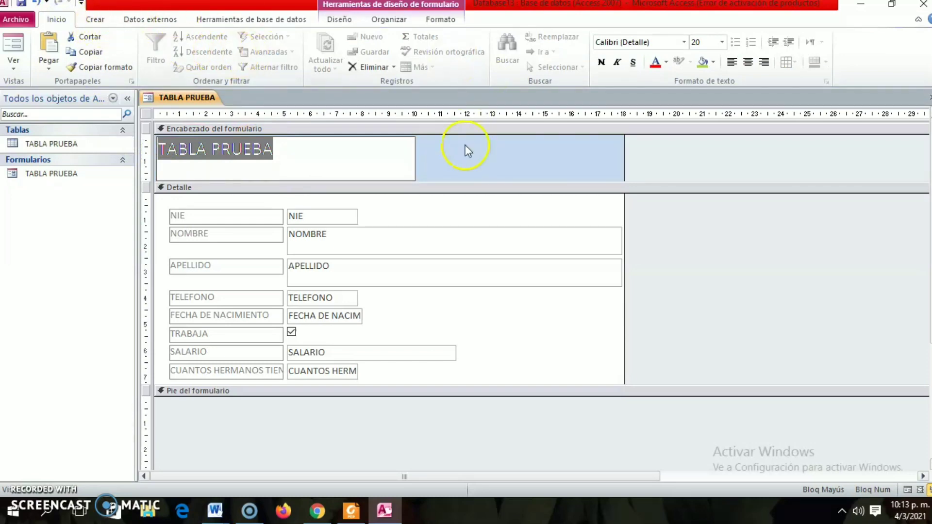
{"action": "left_click", "coordinate": [723, 42]}
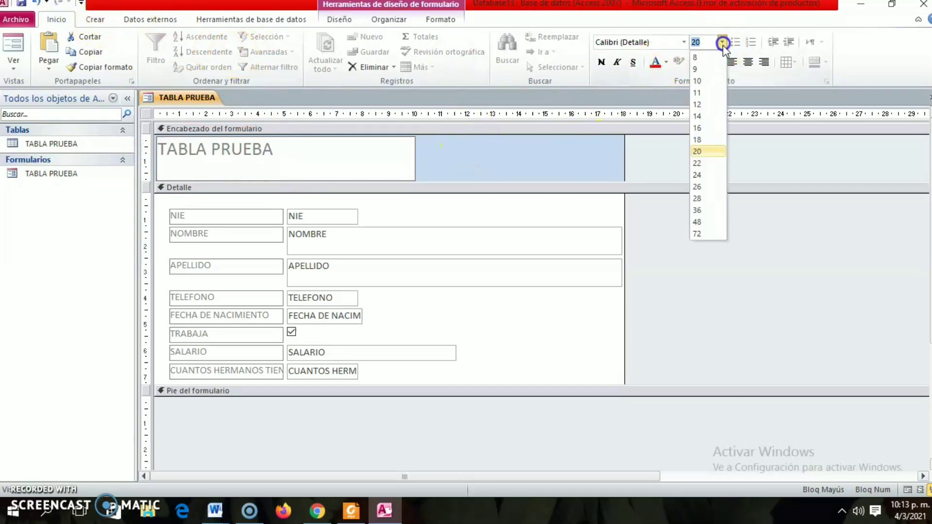
{"action": "left_click", "coordinate": [699, 174]}
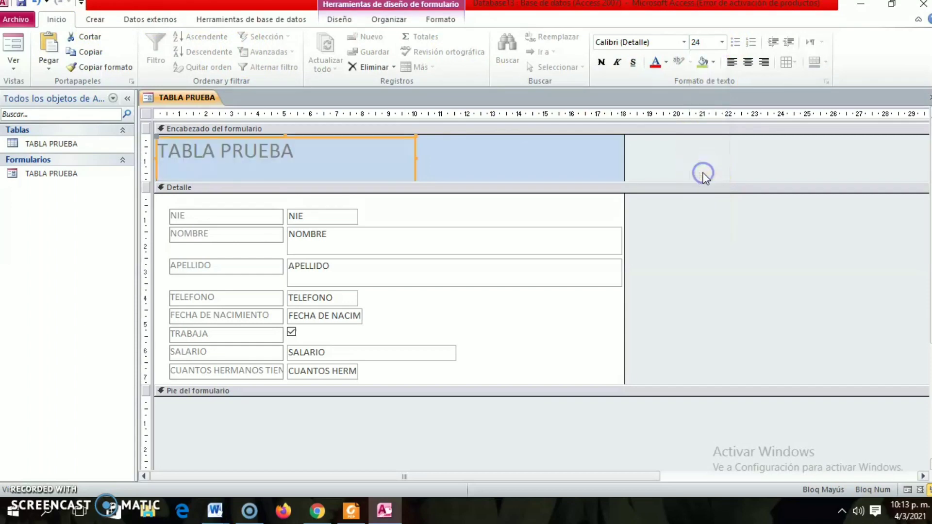
{"action": "left_click", "coordinate": [723, 42]}
{"action": "left_click", "coordinate": [700, 225]}
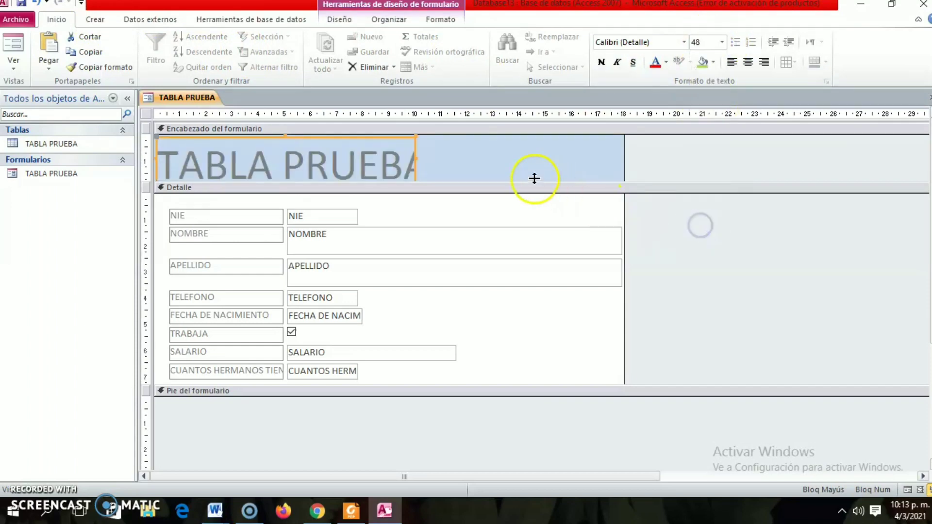
Extend the header title label to about the 11.5 mark on the ruler so the enlarged text fits.
{"action": "left_click", "coordinate": [522, 166]}
{"action": "left_click", "coordinate": [405, 161]}
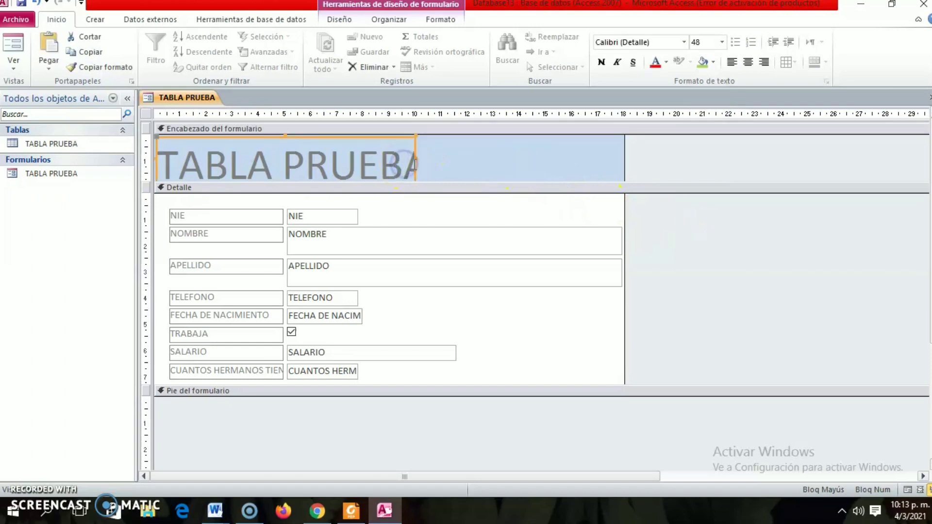
{"action": "left_click_drag", "start_coordinate": [416, 156], "coordinate": [455, 158]}
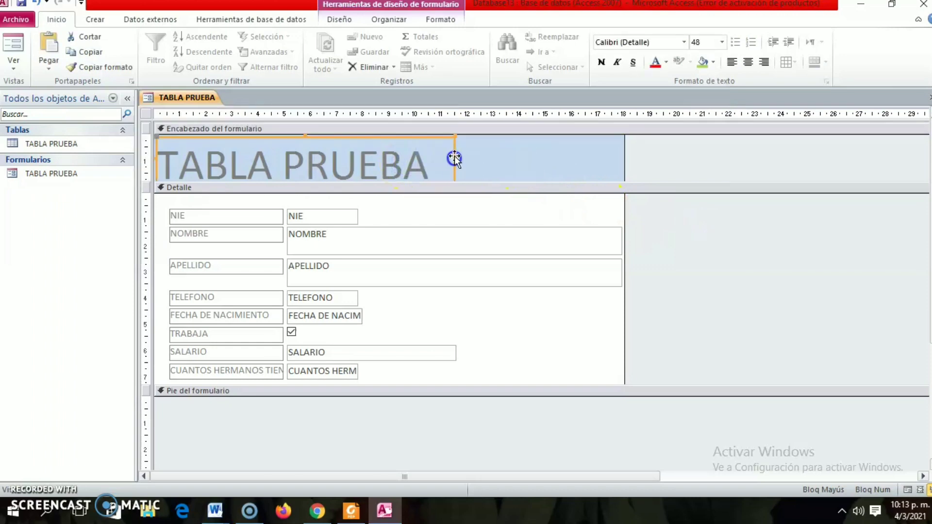
Fill the background of the form header section with orange.
{"action": "left_click", "coordinate": [504, 155]}
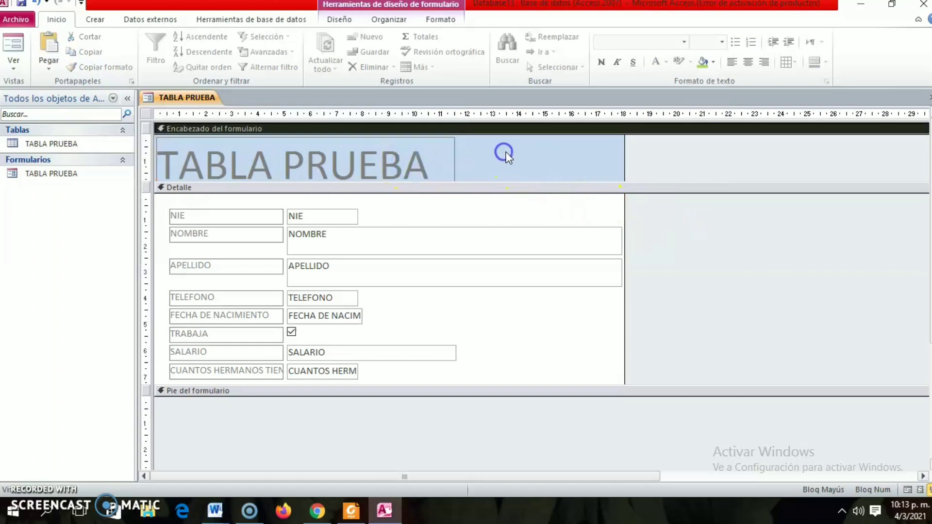
{"action": "right_click", "coordinate": [551, 158]}
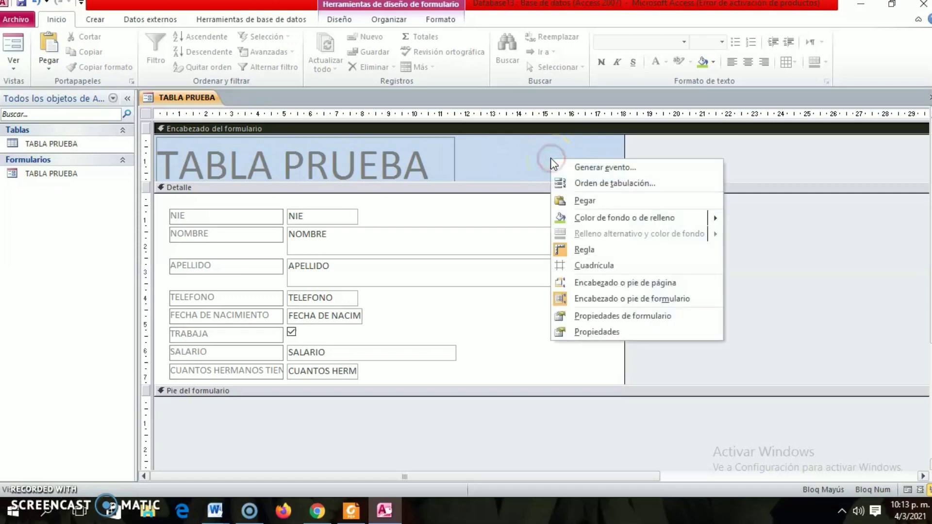
{"action": "mouse_move", "coordinate": [601, 222]}
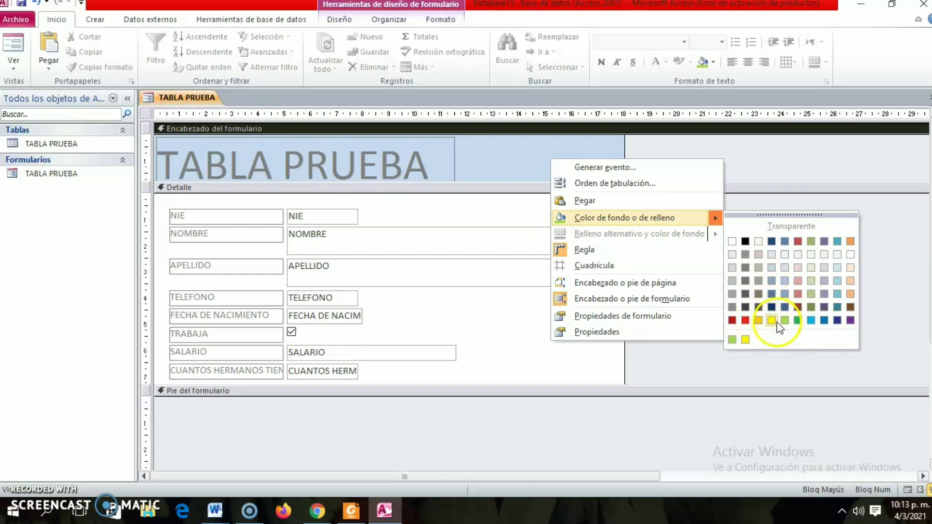
{"action": "left_click", "coordinate": [850, 241]}
Open the background colour choices for the form's Detalle section.
{"action": "right_click", "coordinate": [578, 318]}
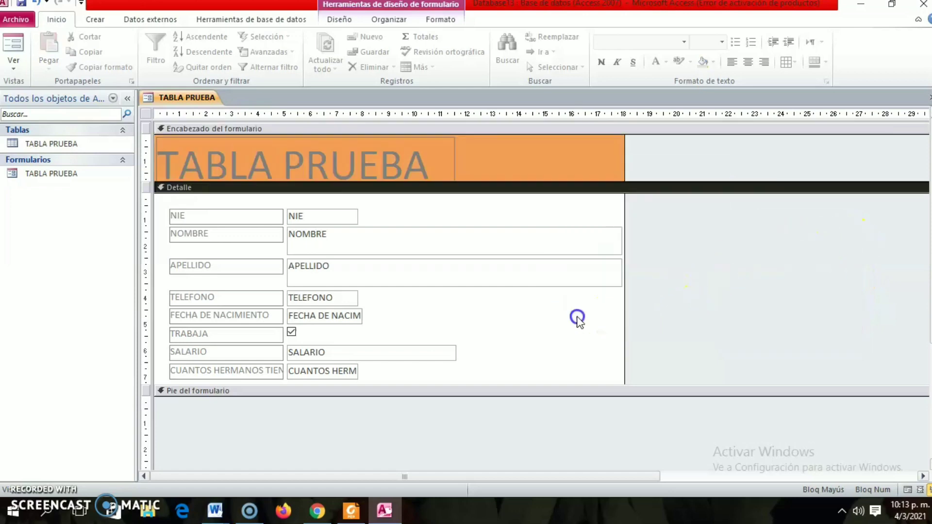
{"action": "left_click", "coordinate": [548, 332]}
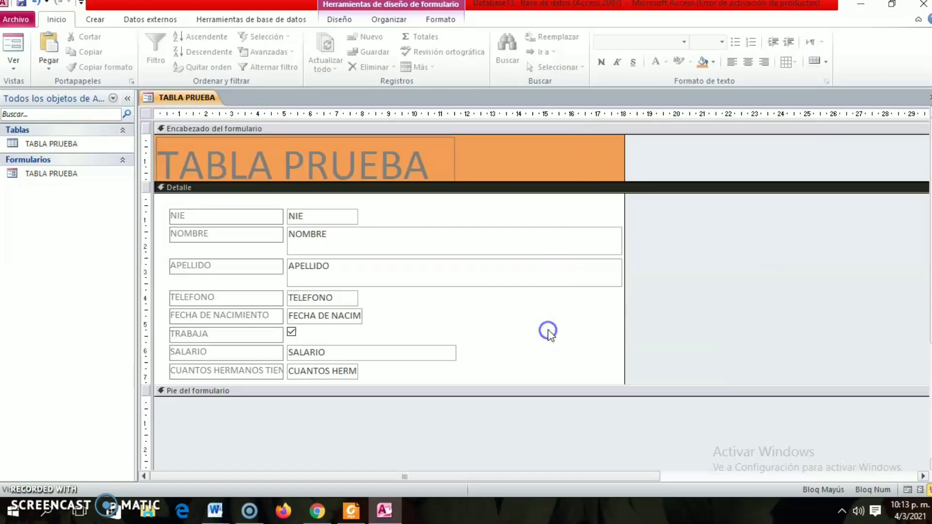
{"action": "right_click", "coordinate": [512, 358]}
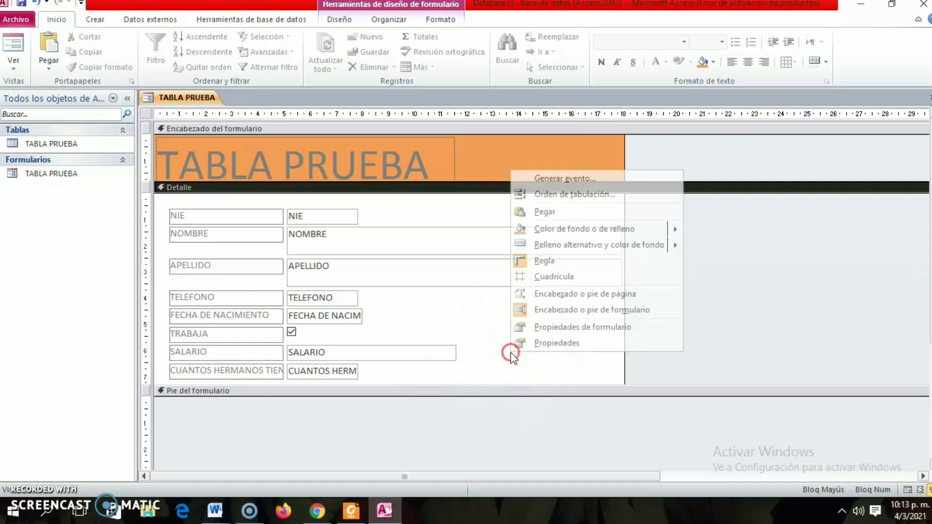
{"action": "mouse_move", "coordinate": [663, 235]}
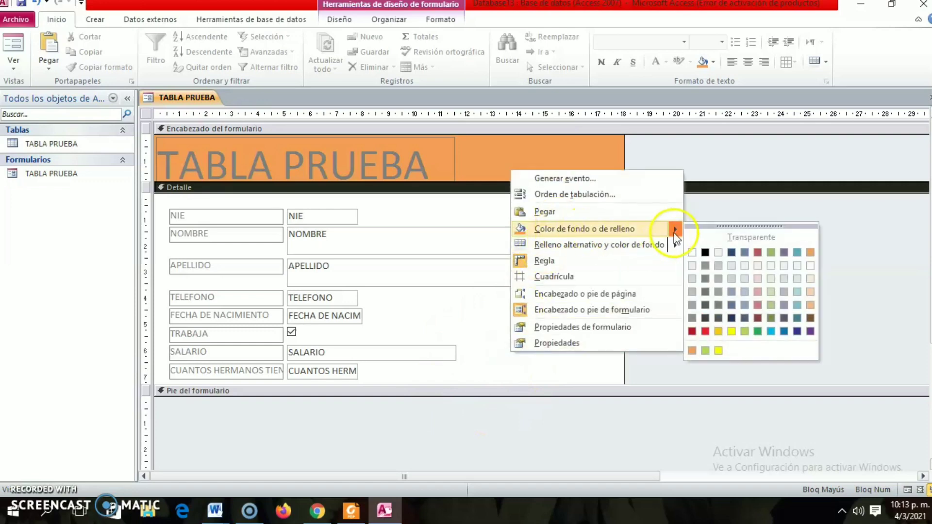
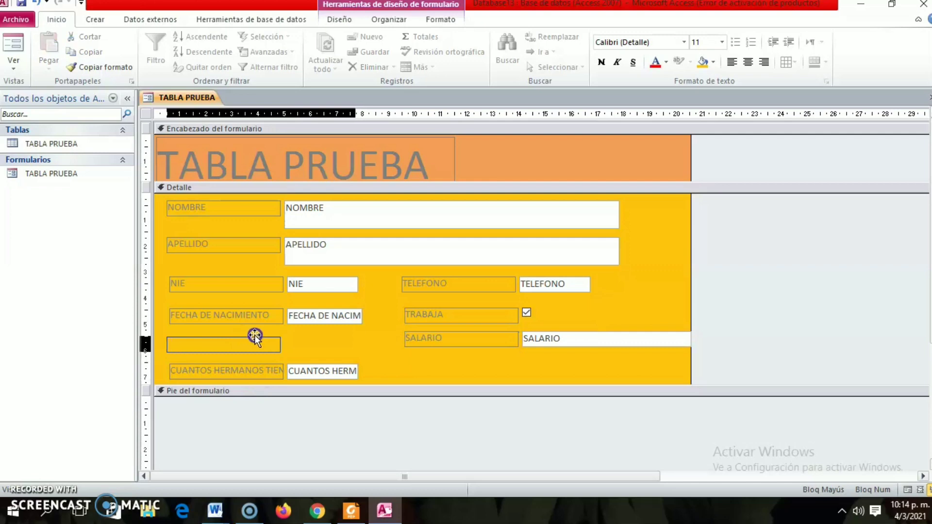
Close the form design saving the changes, and reopen the TABLA PRUEBA form for data entry.
{"action": "left_click", "coordinate": [445, 366]}
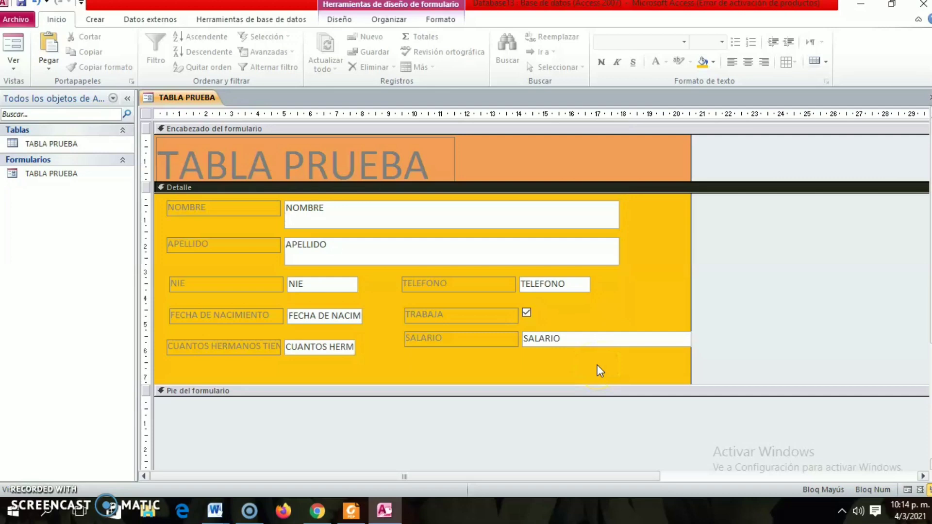
{"action": "left_click", "coordinate": [929, 97]}
{"action": "left_click", "coordinate": [412, 287]}
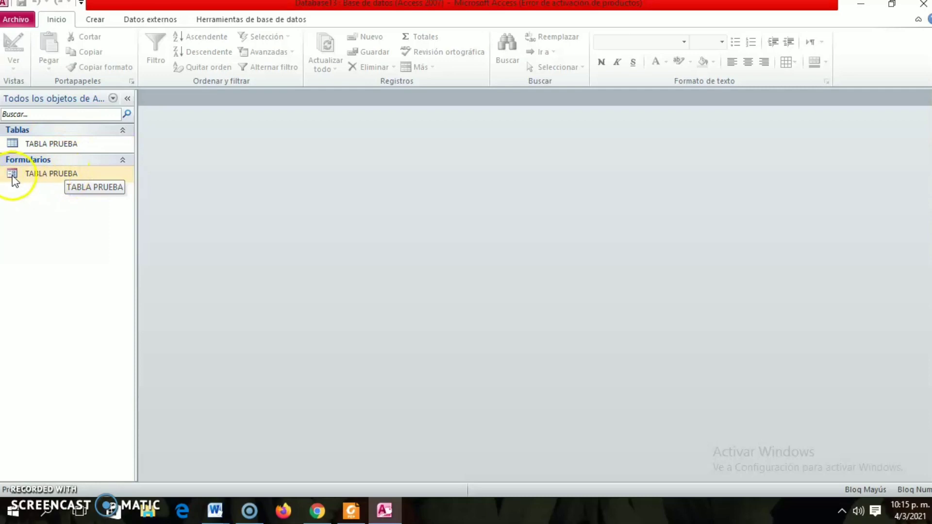
{"action": "double_click", "coordinate": [39, 179]}
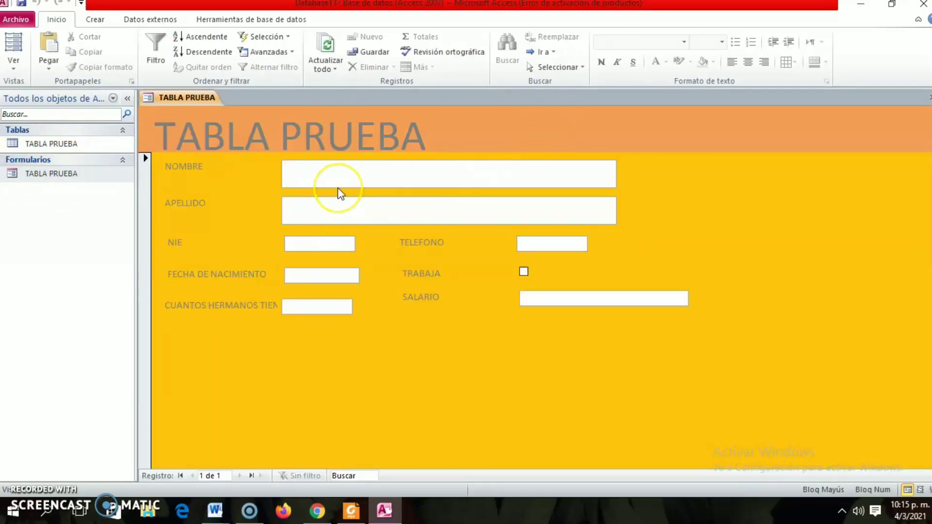
Enter the person's given names in NOMBRE and surnames in APELLIDO on the blank record.
{"action": "left_click", "coordinate": [313, 182]}
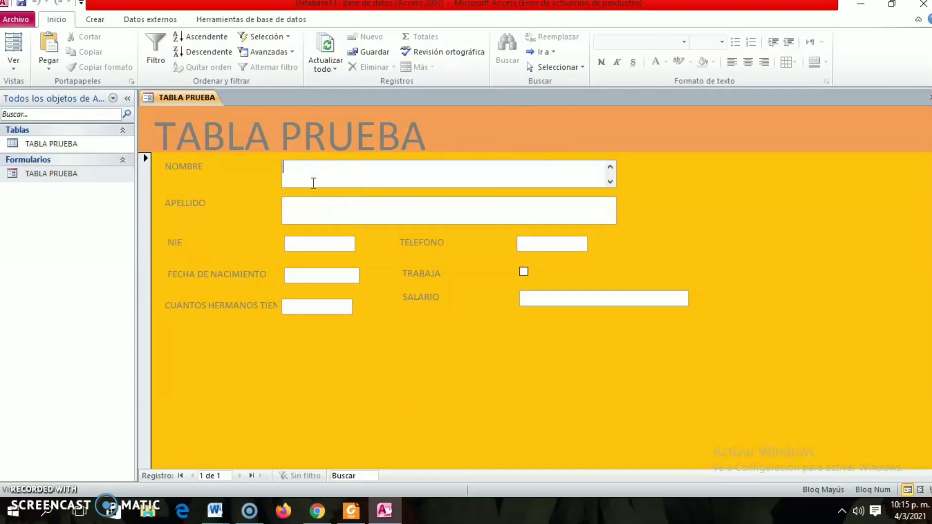
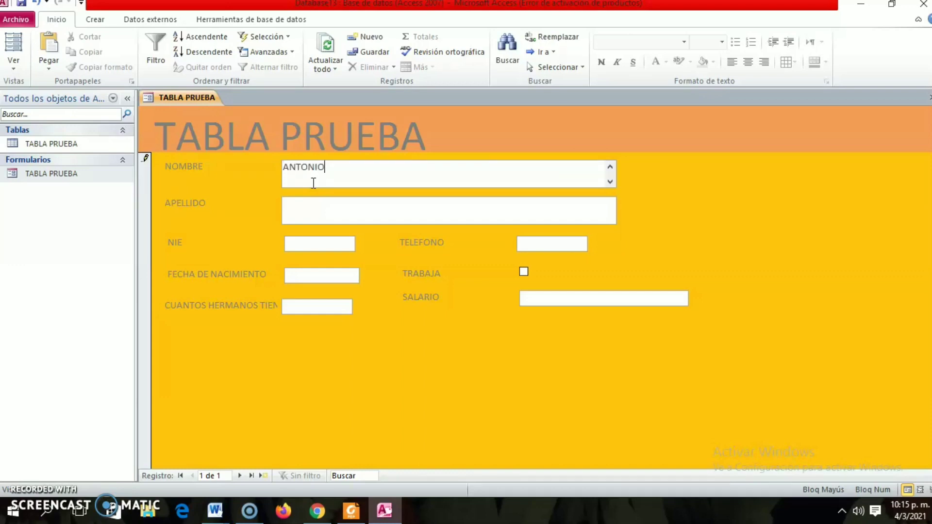
{"action": "left_click", "coordinate": [335, 216]}
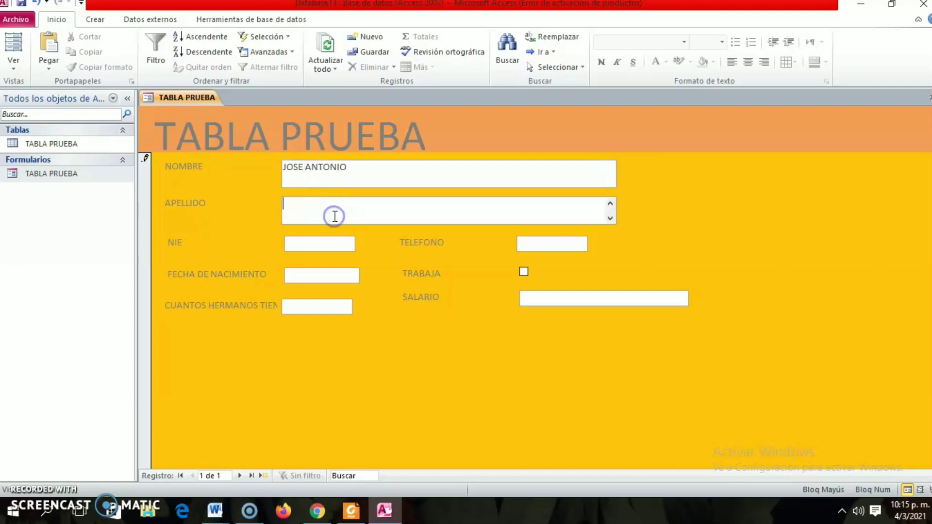
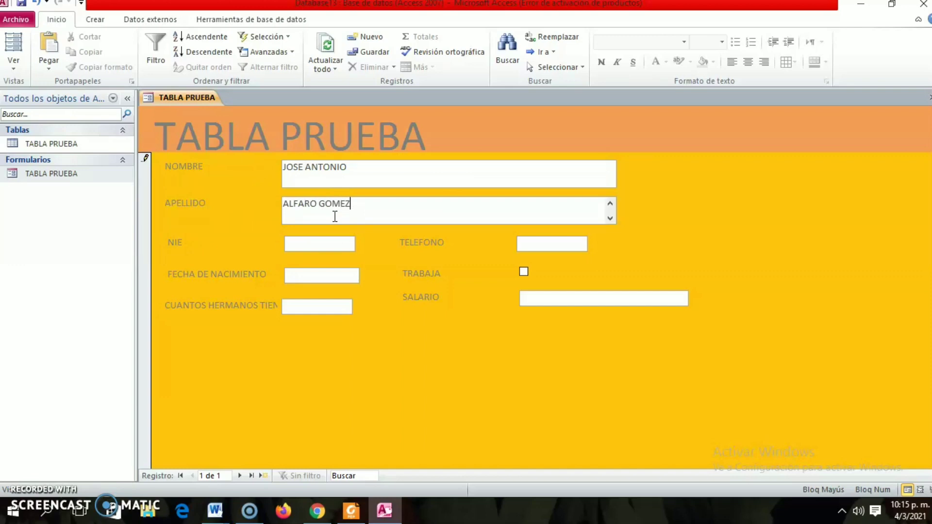
Complete the record with the NIE number, telephone number, date of birth and 3 siblings, and close the form.
{"action": "left_click", "coordinate": [313, 245]}
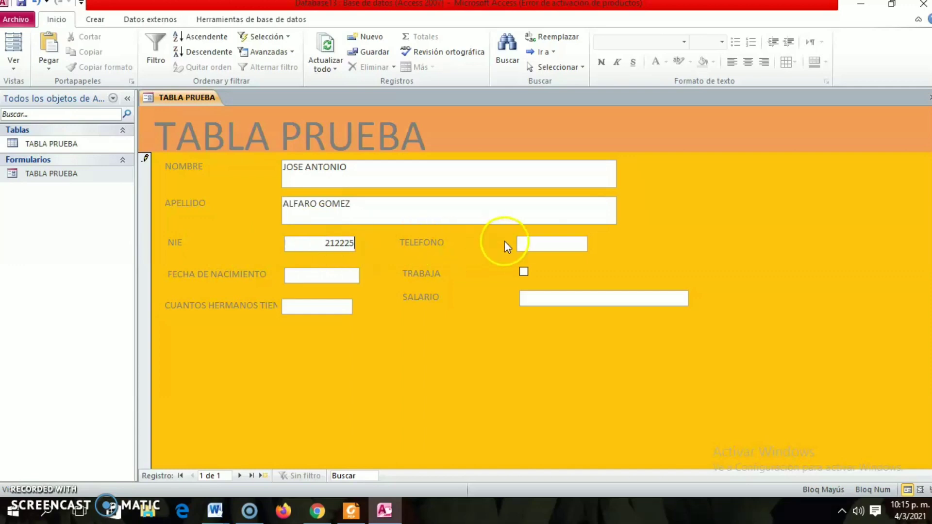
{"action": "left_click", "coordinate": [544, 244]}
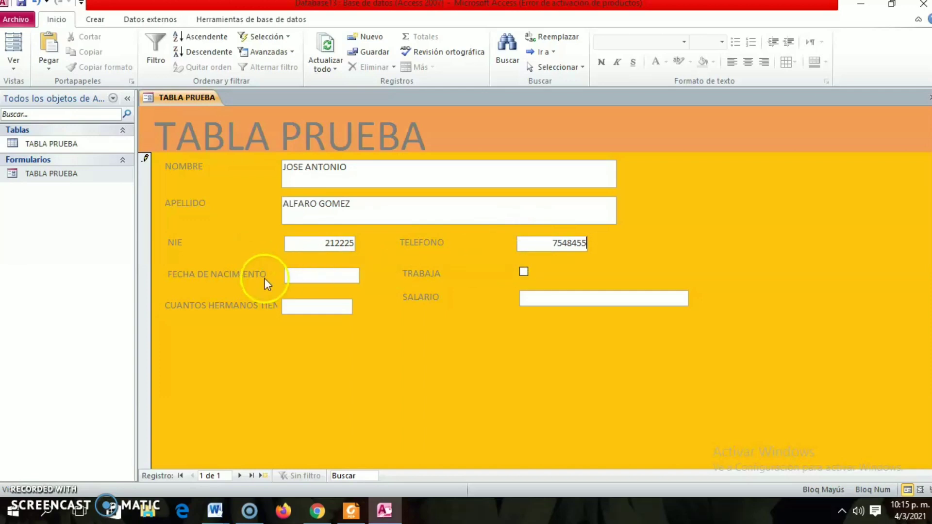
{"action": "left_click", "coordinate": [296, 275]}
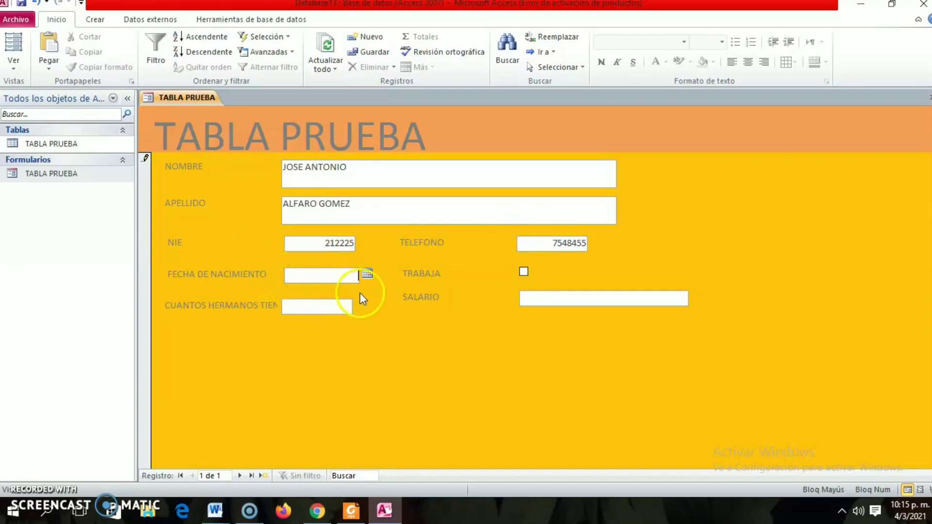
{"action": "left_click", "coordinate": [367, 275]}
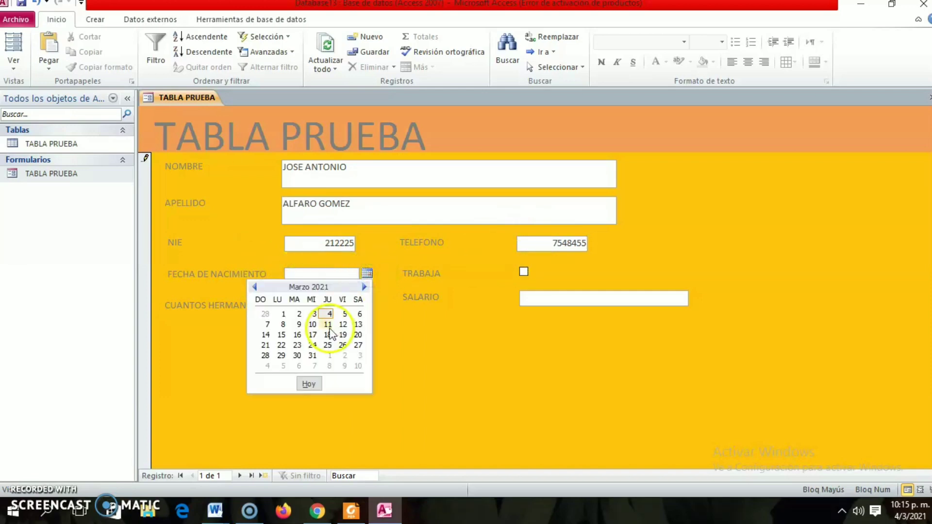
{"action": "left_click", "coordinate": [311, 336]}
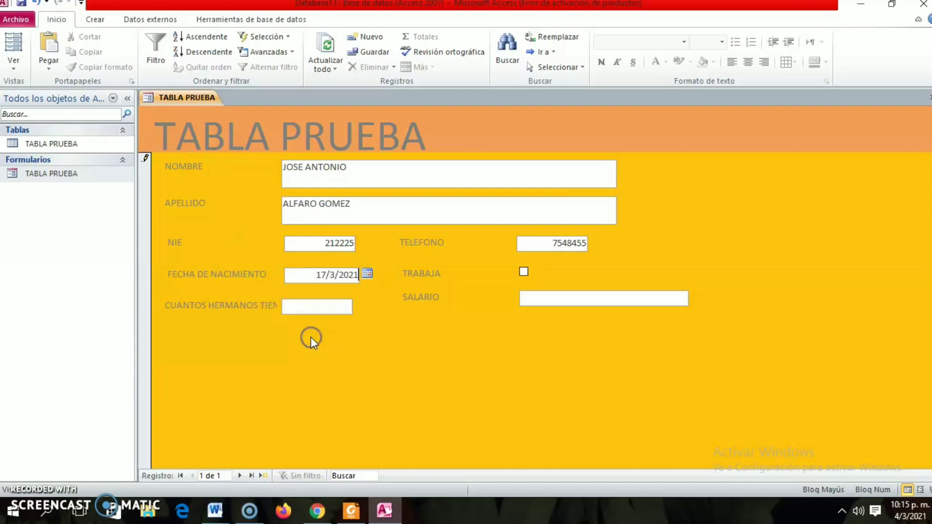
{"action": "left_click", "coordinate": [304, 309]}
{"action": "left_click", "coordinate": [930, 98]}
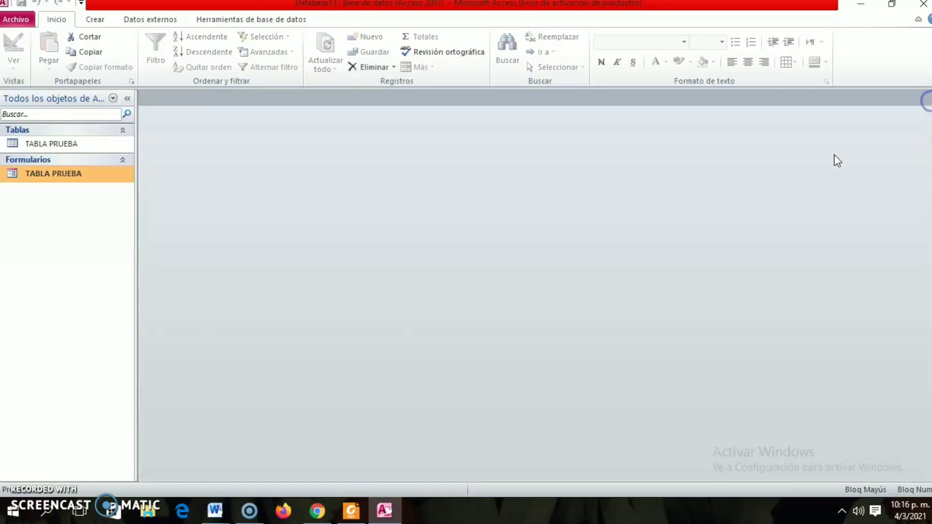
Open the TABLA PRUEBA table and widen the NOMBRE and APELLIDO columns to fit their contents.
{"action": "double_click", "coordinate": [27, 144]}
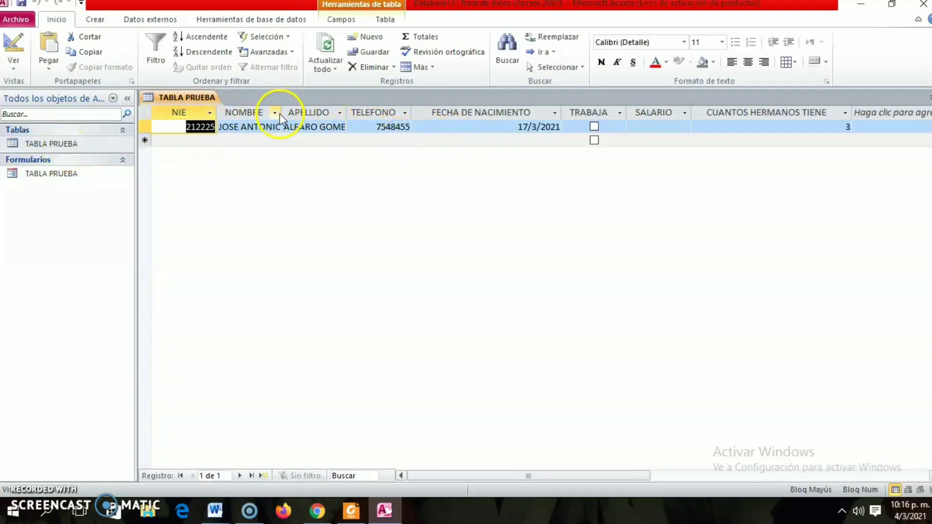
{"action": "left_click_drag", "start_coordinate": [281, 113], "coordinate": [342, 116]}
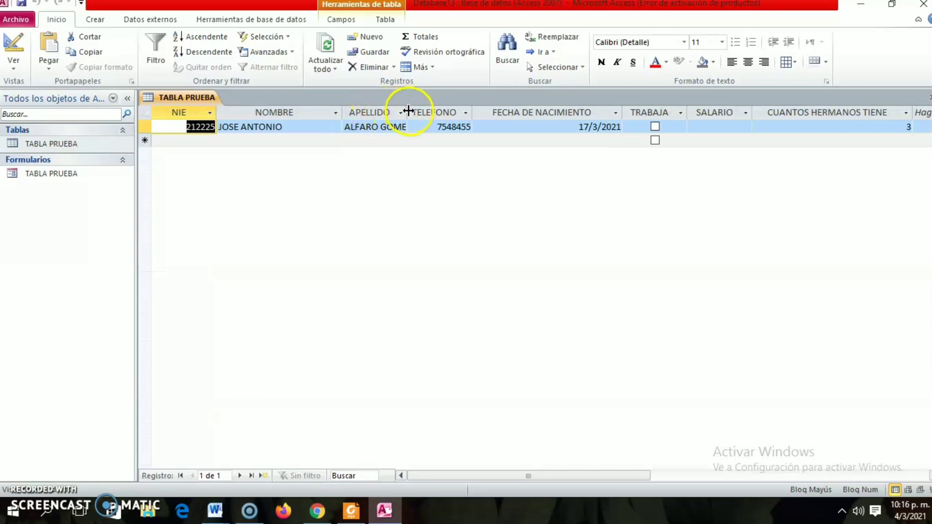
{"action": "left_click_drag", "start_coordinate": [407, 112], "coordinate": [478, 117]}
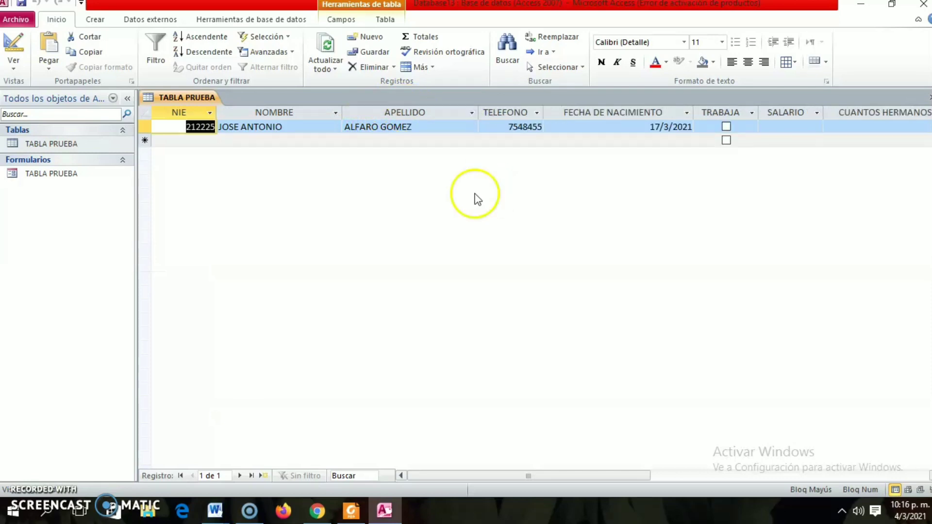
Open the TABLA PRUEBA form in Design view and extend the Detalle section downward below the last fields.
{"action": "double_click", "coordinate": [41, 177]}
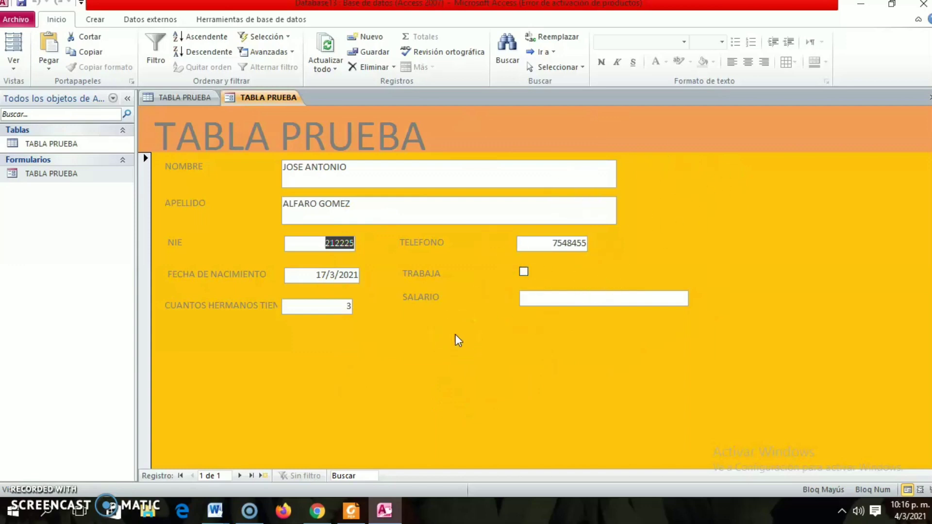
{"action": "left_click", "coordinate": [188, 243]}
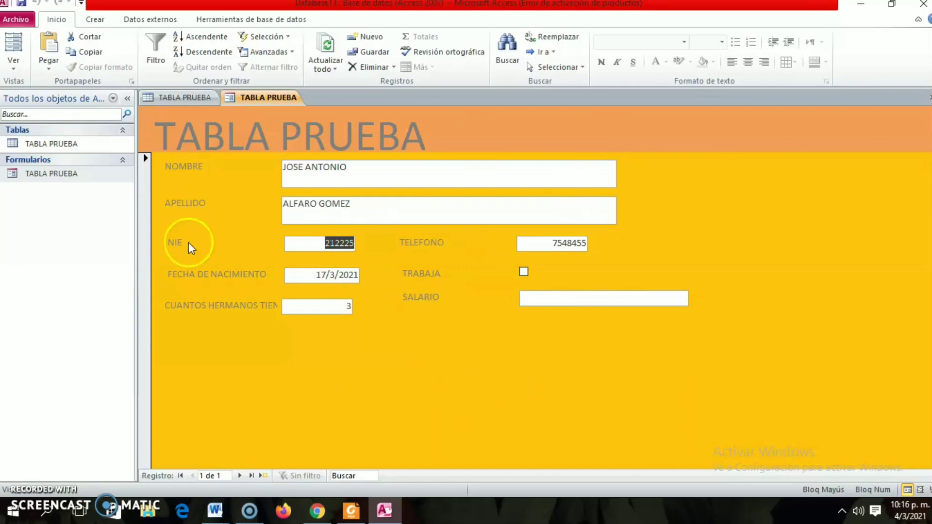
{"action": "left_click", "coordinate": [13, 67]}
{"action": "left_click", "coordinate": [41, 154]}
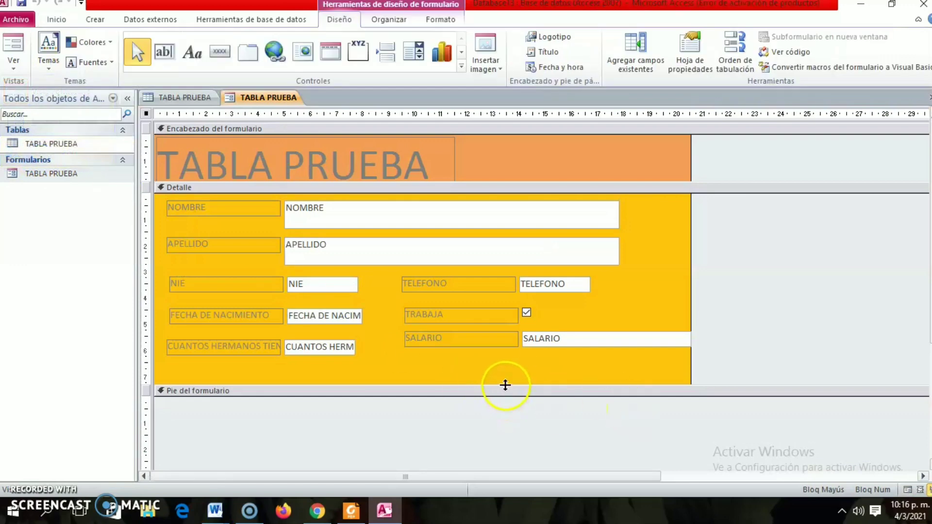
{"action": "left_click_drag", "start_coordinate": [499, 386], "coordinate": [499, 427]}
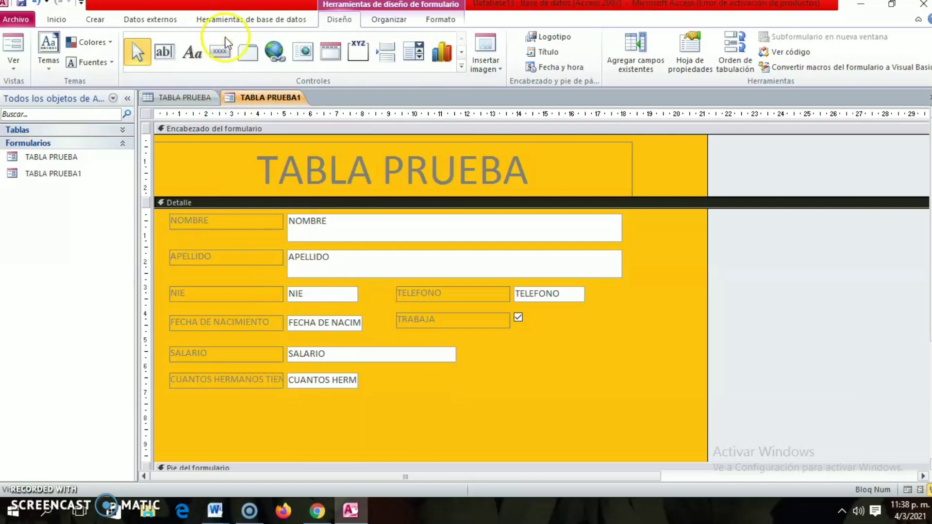
Draw a command button below the fields in Detalle and assign it the Agregar nuevo registro action from Operaciones con registros.
{"action": "left_click", "coordinate": [220, 52]}
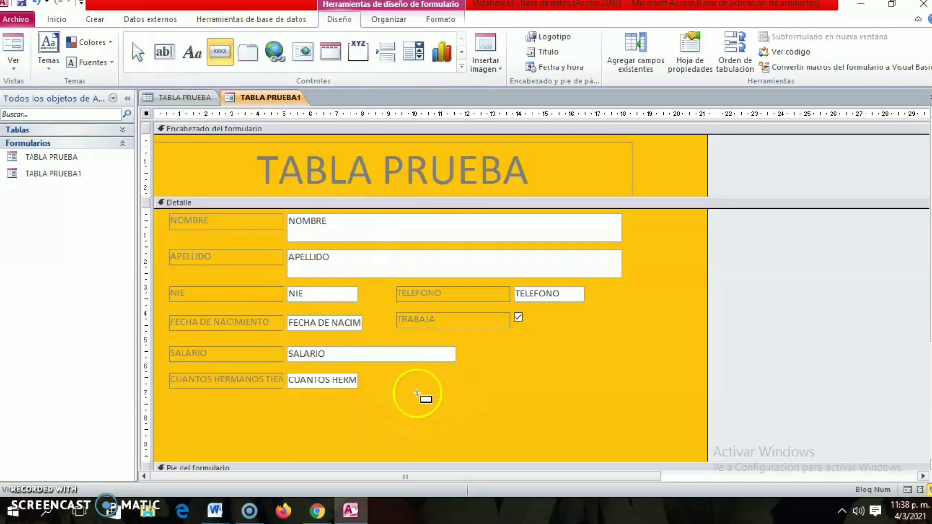
{"action": "left_click_drag", "start_coordinate": [438, 401], "coordinate": [543, 429]}
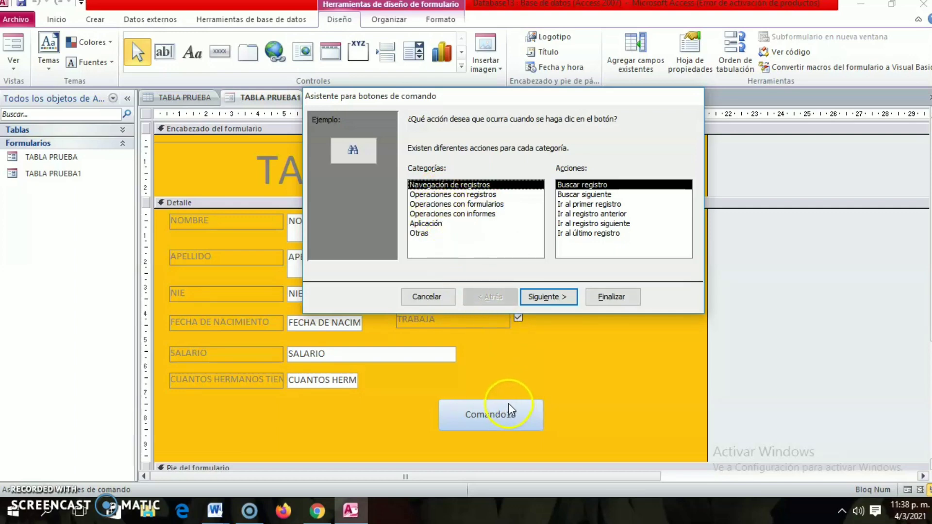
{"action": "left_click", "coordinate": [454, 194]}
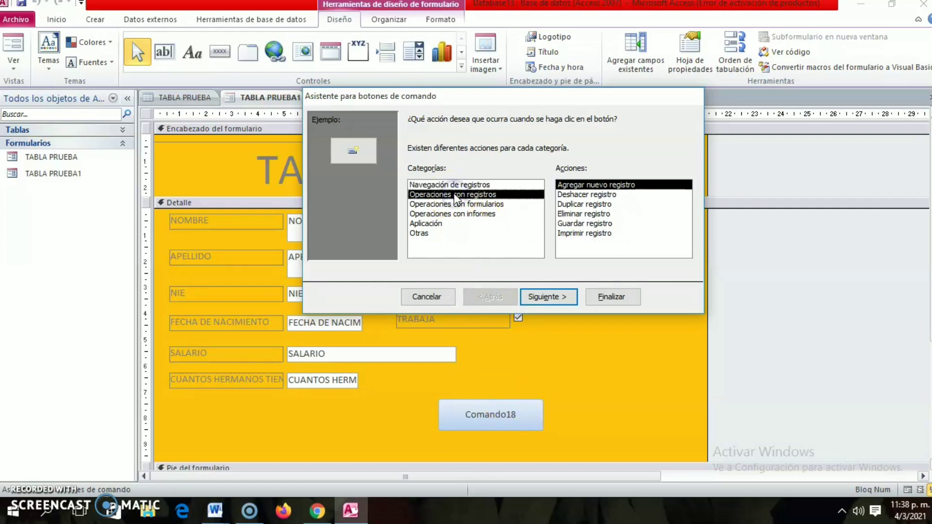
{"action": "left_click", "coordinate": [622, 188]}
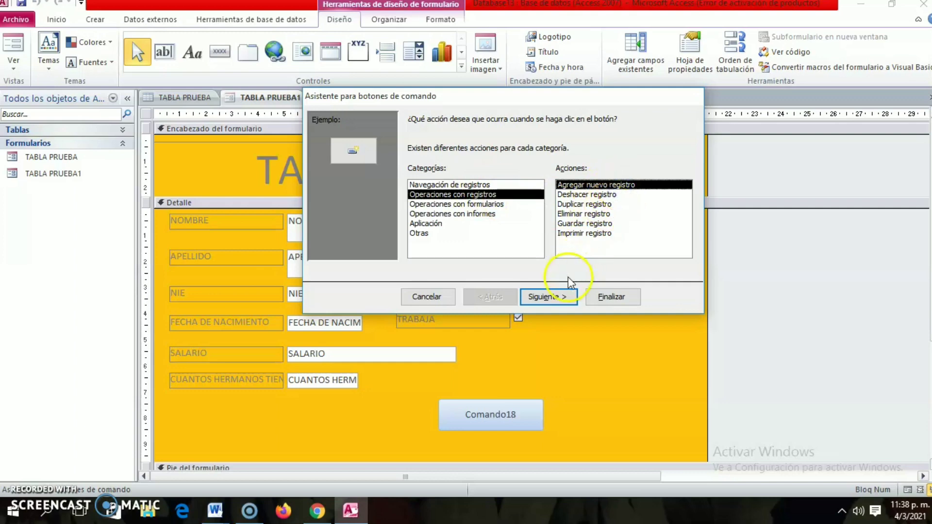
{"action": "left_click", "coordinate": [560, 297]}
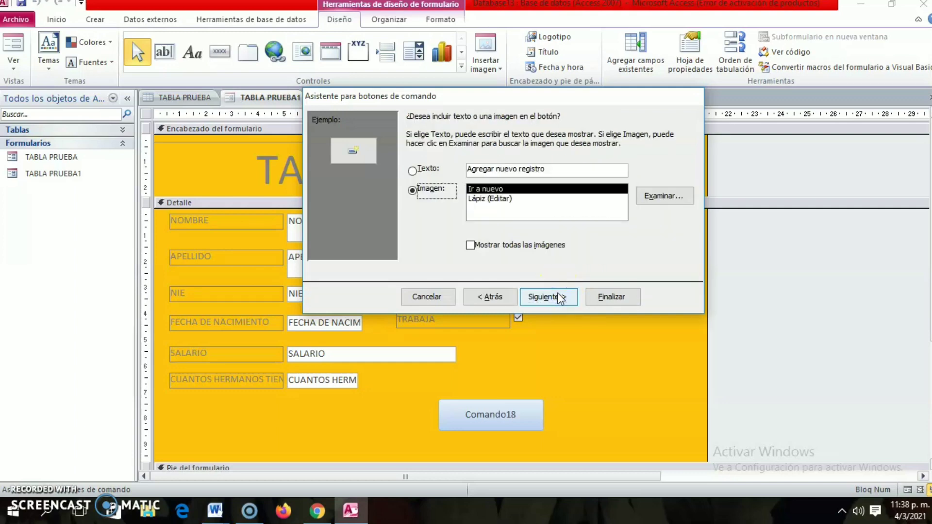
Have the new button display the text Agregar nuevo registro instead of an image, and finish the wizard.
{"action": "left_click", "coordinate": [427, 190]}
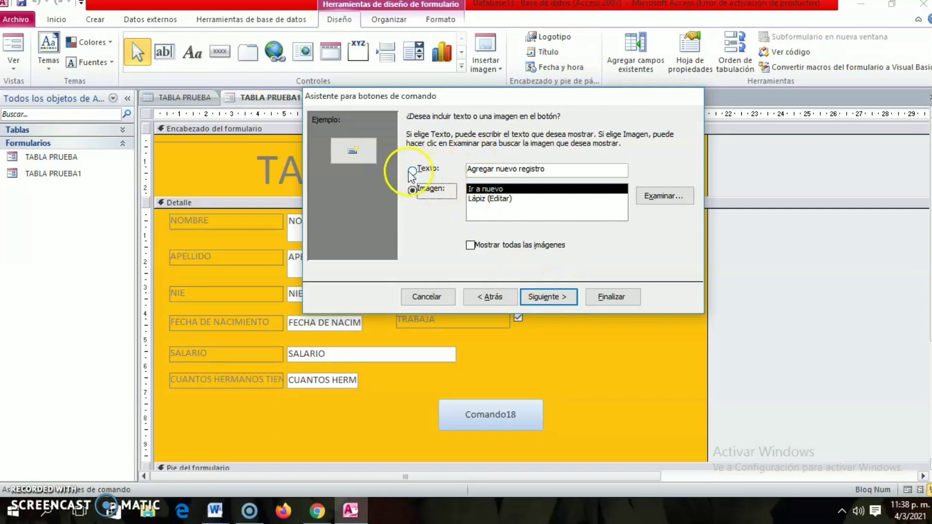
{"action": "left_click", "coordinate": [413, 172]}
{"action": "left_click", "coordinate": [593, 305]}
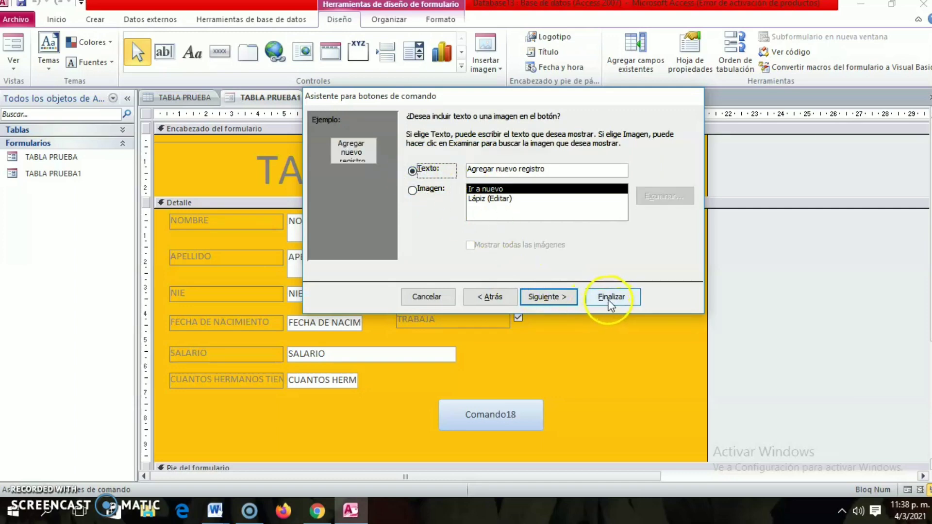
{"action": "left_click", "coordinate": [610, 299]}
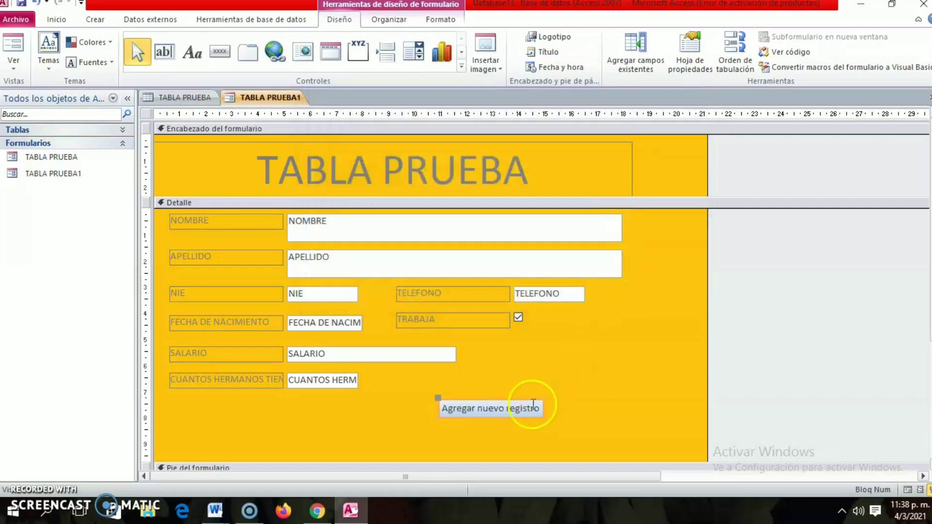
{"action": "left_click", "coordinate": [584, 409]}
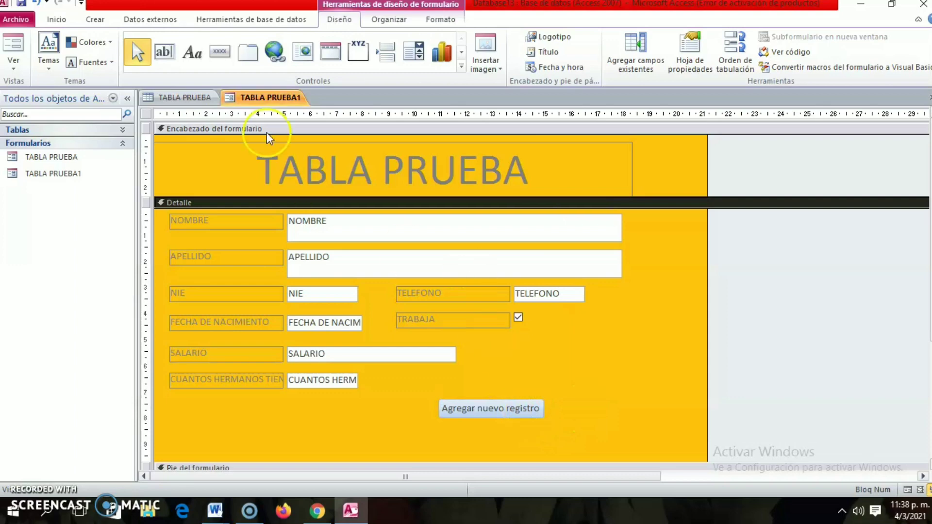
Draw a second command button below Agregar nuevo registro and assign it the Ir al registro siguiente action from Navegación de registros.
{"action": "left_click", "coordinate": [220, 51]}
{"action": "left_click_drag", "start_coordinate": [436, 426], "coordinate": [544, 446]}
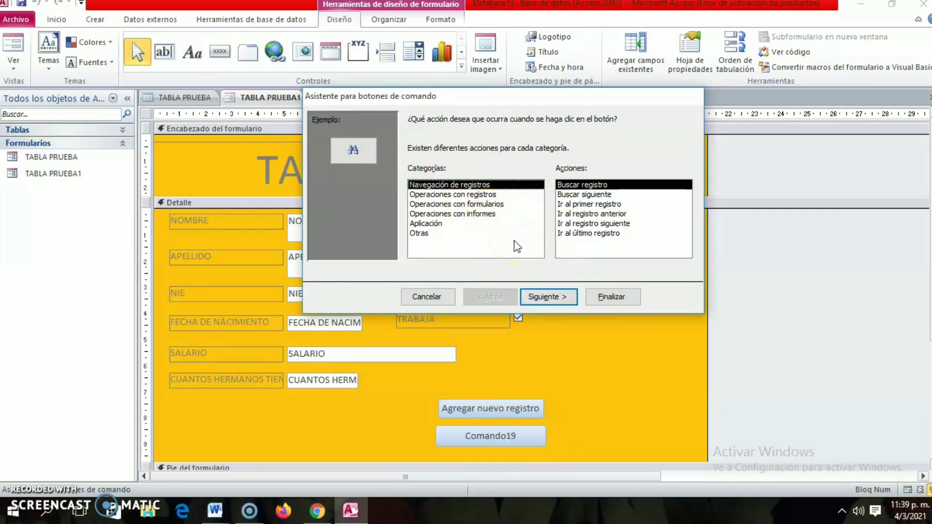
{"action": "left_click", "coordinate": [451, 196]}
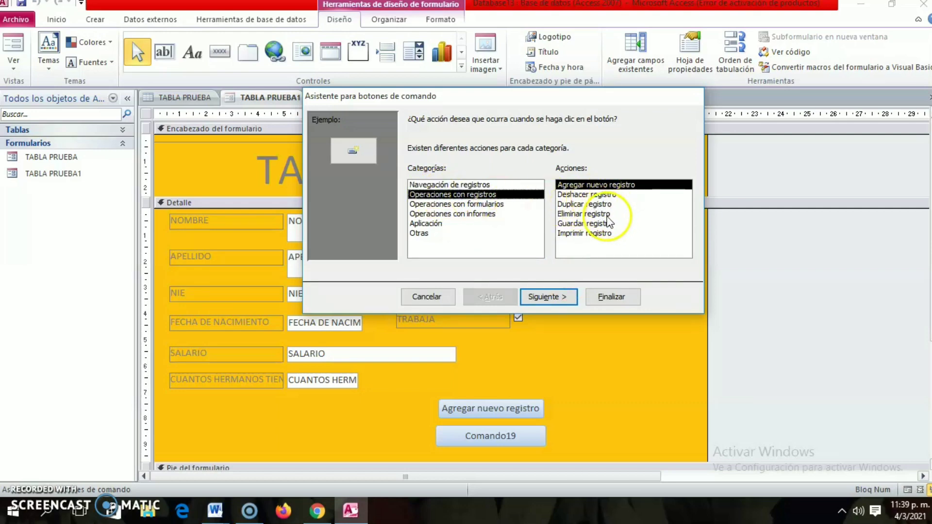
{"action": "left_click", "coordinate": [487, 185]}
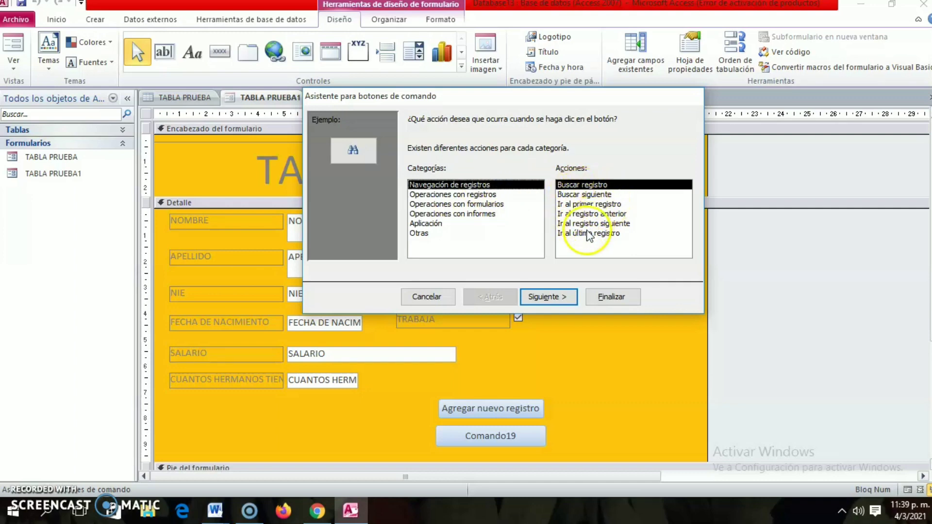
{"action": "left_click", "coordinate": [613, 225]}
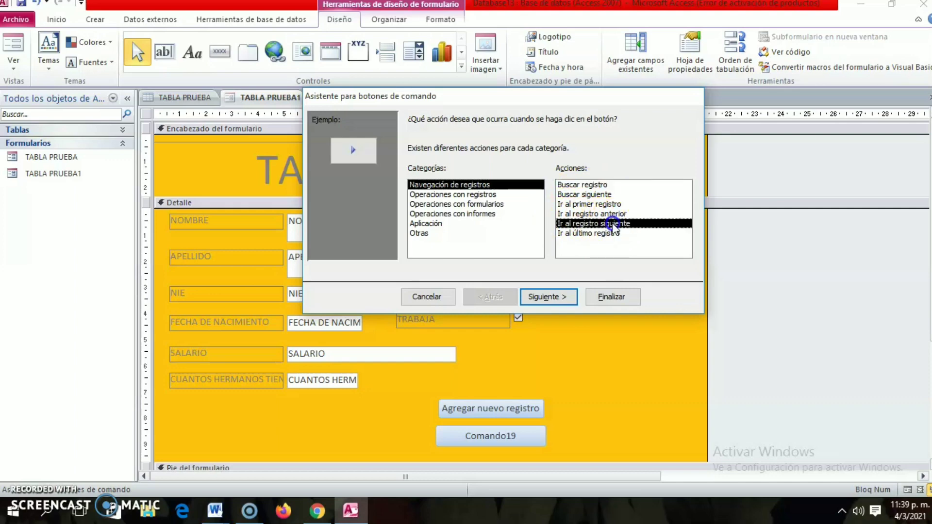
{"action": "left_click", "coordinate": [558, 295]}
Have the second button display the text Registro siguiente instead of an image, and finish the wizard.
{"action": "left_click", "coordinate": [451, 202]}
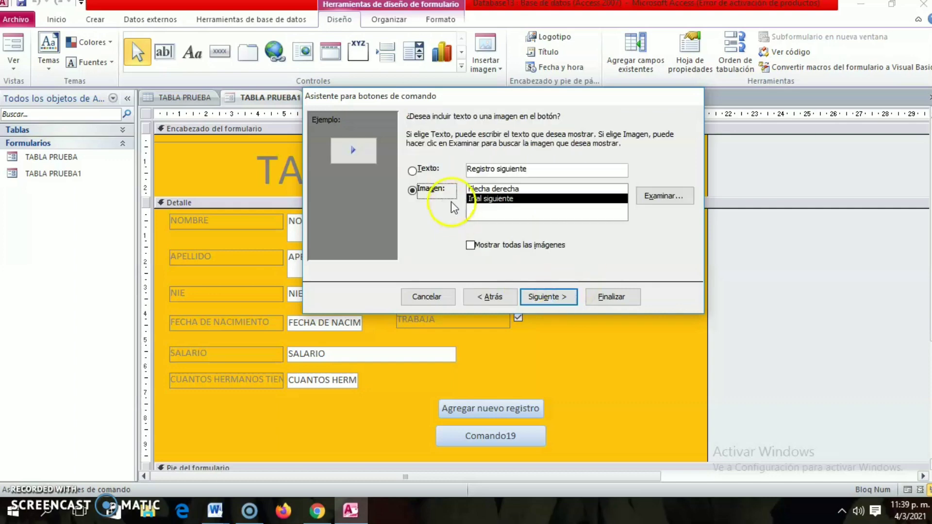
{"action": "left_click", "coordinate": [413, 171]}
{"action": "left_click", "coordinate": [575, 294]}
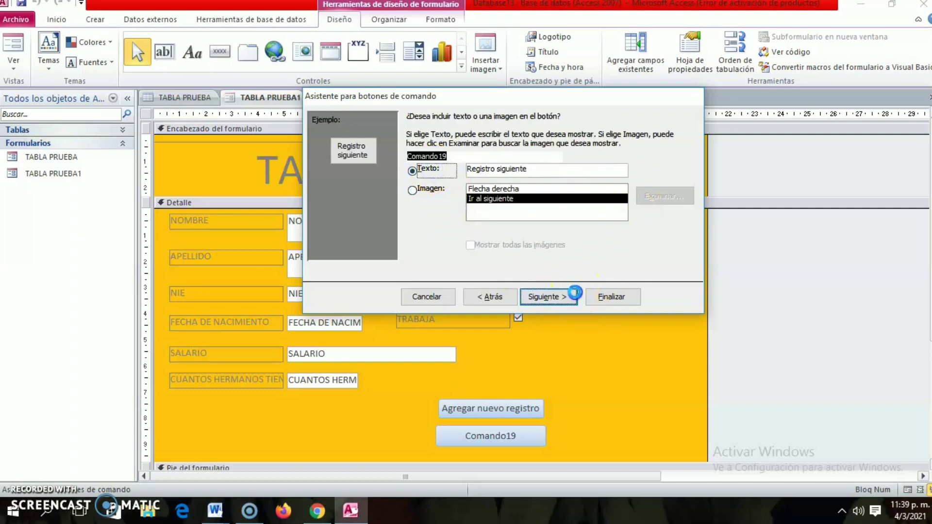
{"action": "left_click", "coordinate": [613, 297]}
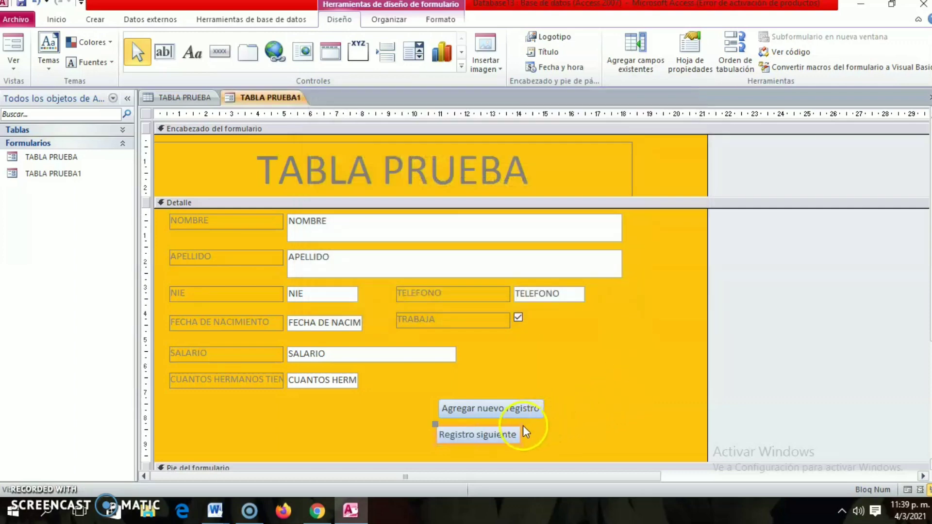
{"action": "left_click", "coordinate": [520, 434]}
{"action": "left_click", "coordinate": [633, 410]}
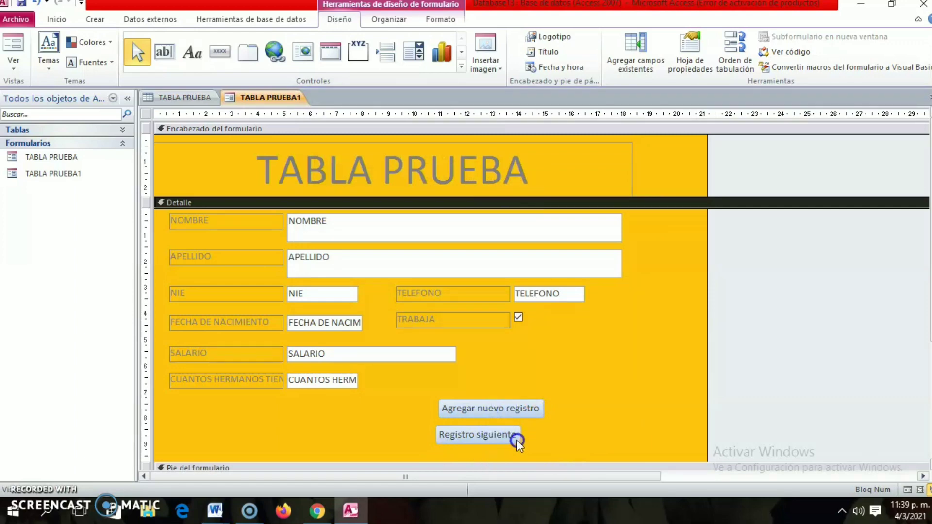
Apply the black quick style with a white outline from the third row of styles to the Agregar nuevo registro button.
{"action": "left_click", "coordinate": [535, 412]}
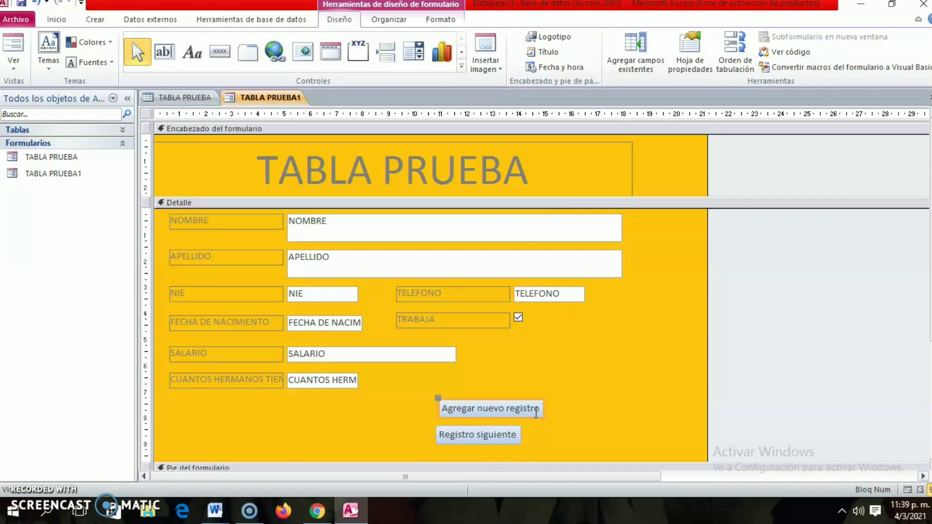
{"action": "left_click", "coordinate": [438, 19]}
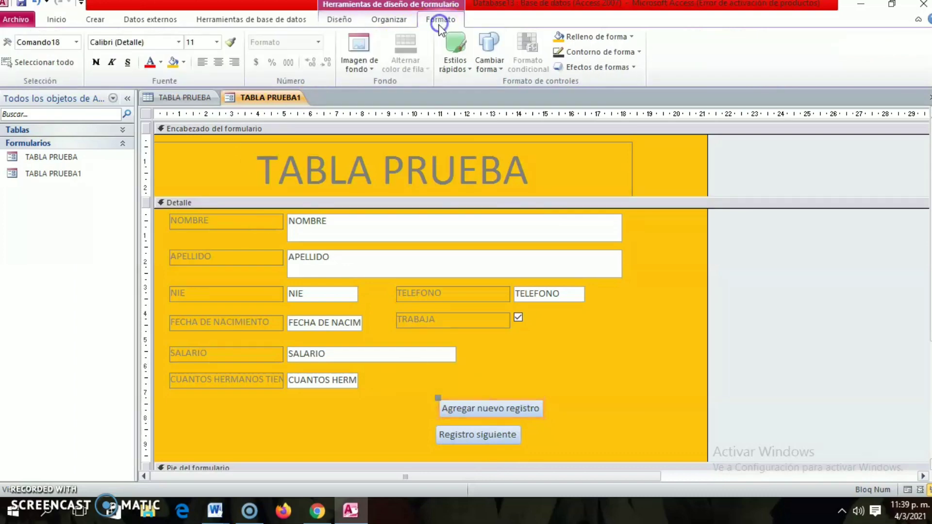
{"action": "left_click", "coordinate": [462, 62]}
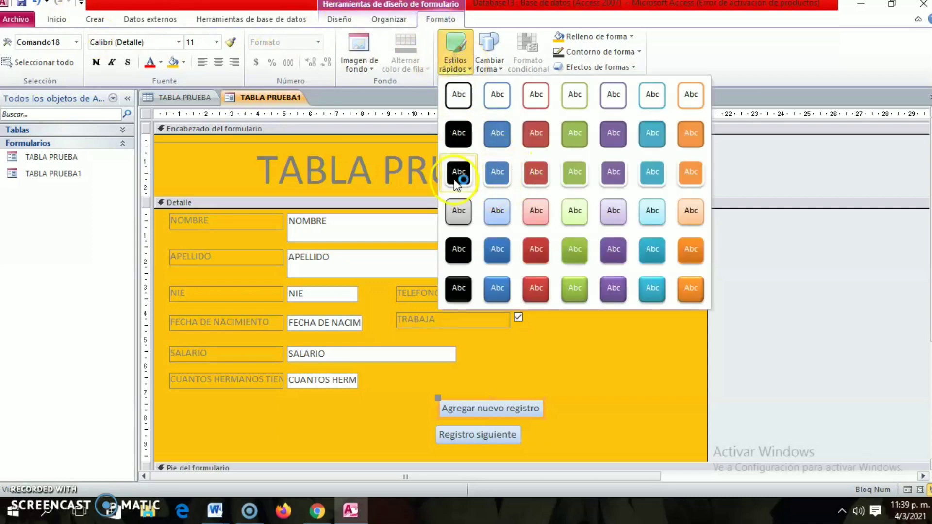
{"action": "left_click", "coordinate": [456, 178]}
Give the Registro siguiente button the same black quick style with a white outline.
{"action": "left_click", "coordinate": [507, 437]}
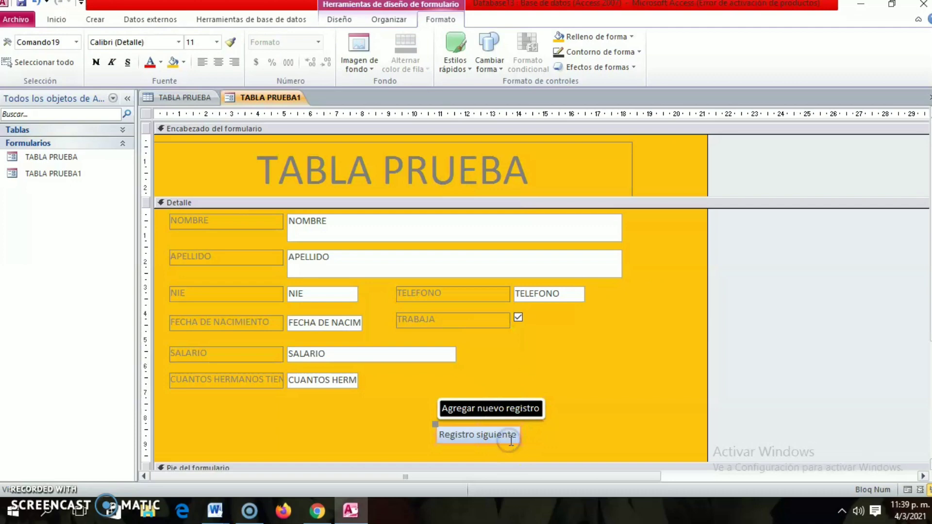
{"action": "left_click", "coordinate": [455, 51]}
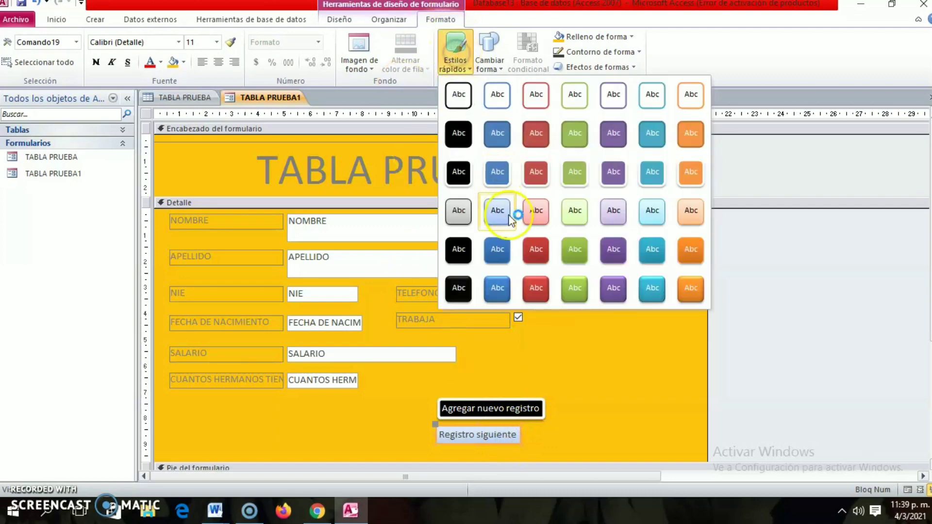
{"action": "left_click", "coordinate": [454, 174]}
{"action": "left_click", "coordinate": [592, 390]}
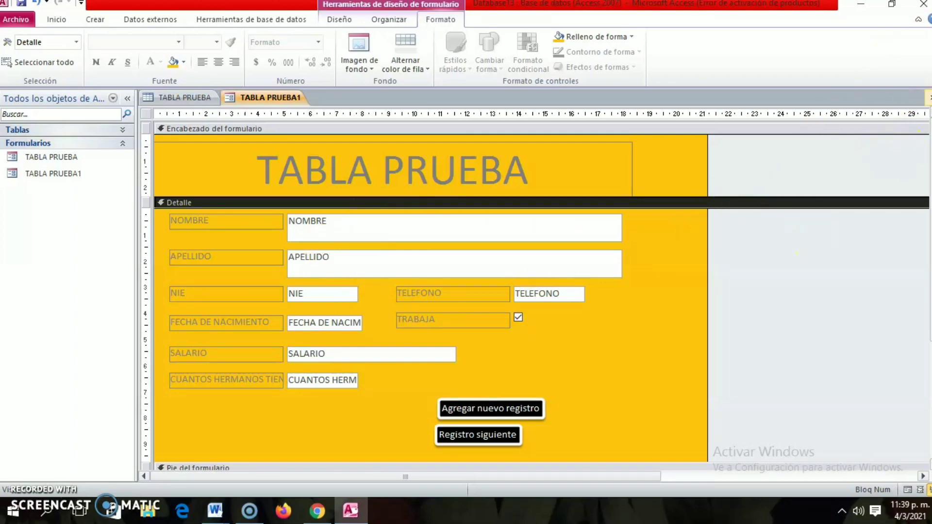
Close the TABLA PRUEBA1 form, saving its design changes, and reopen it for data entry.
{"action": "left_click", "coordinate": [928, 96]}
{"action": "left_click", "coordinate": [407, 288]}
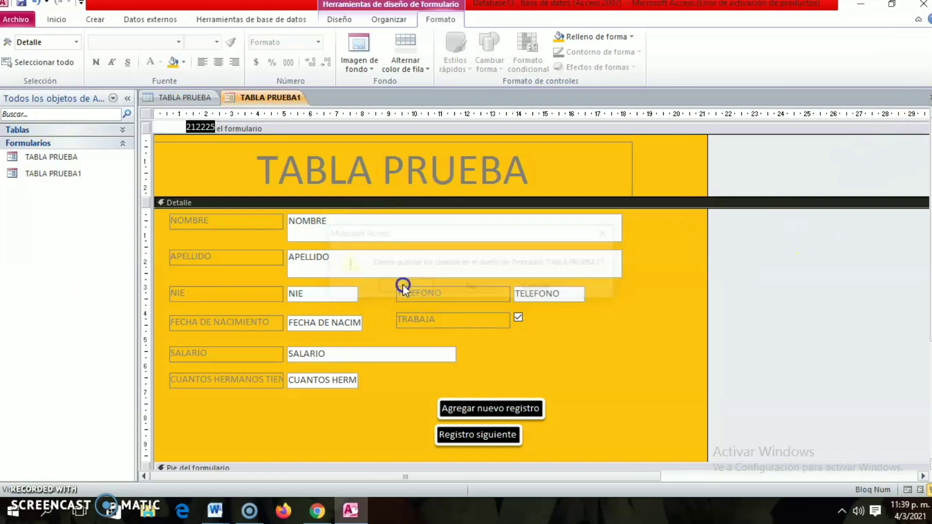
{"action": "double_click", "coordinate": [50, 168]}
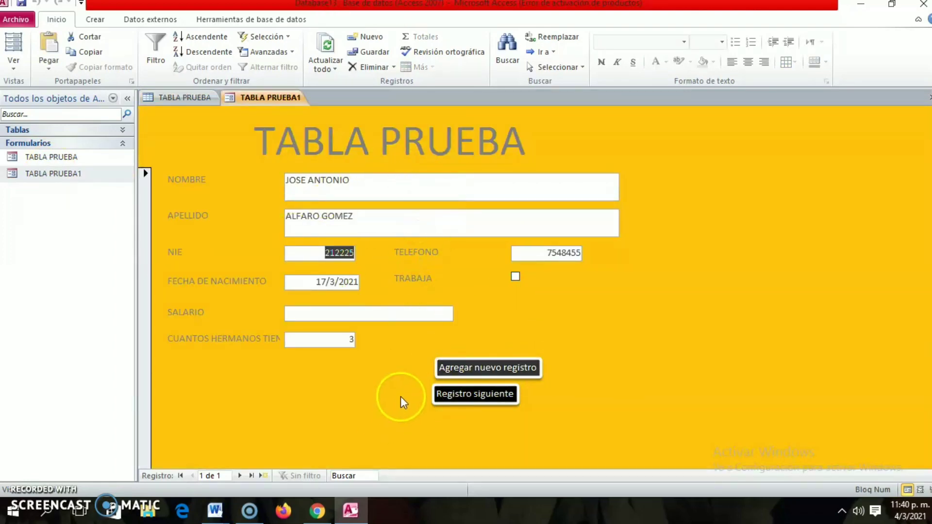
Test the form's command buttons by starting a new record and trying to move to the following record.
{"action": "left_click", "coordinate": [483, 373]}
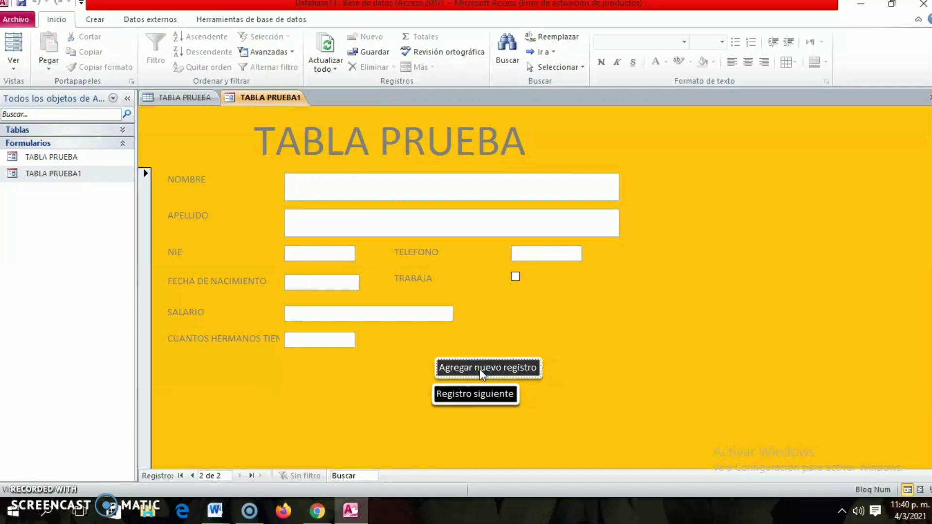
{"action": "left_click", "coordinate": [465, 399]}
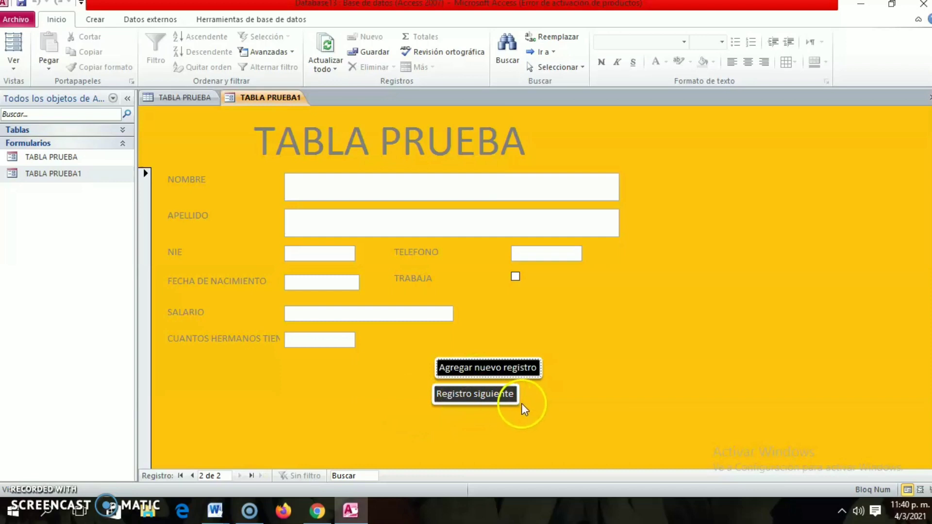